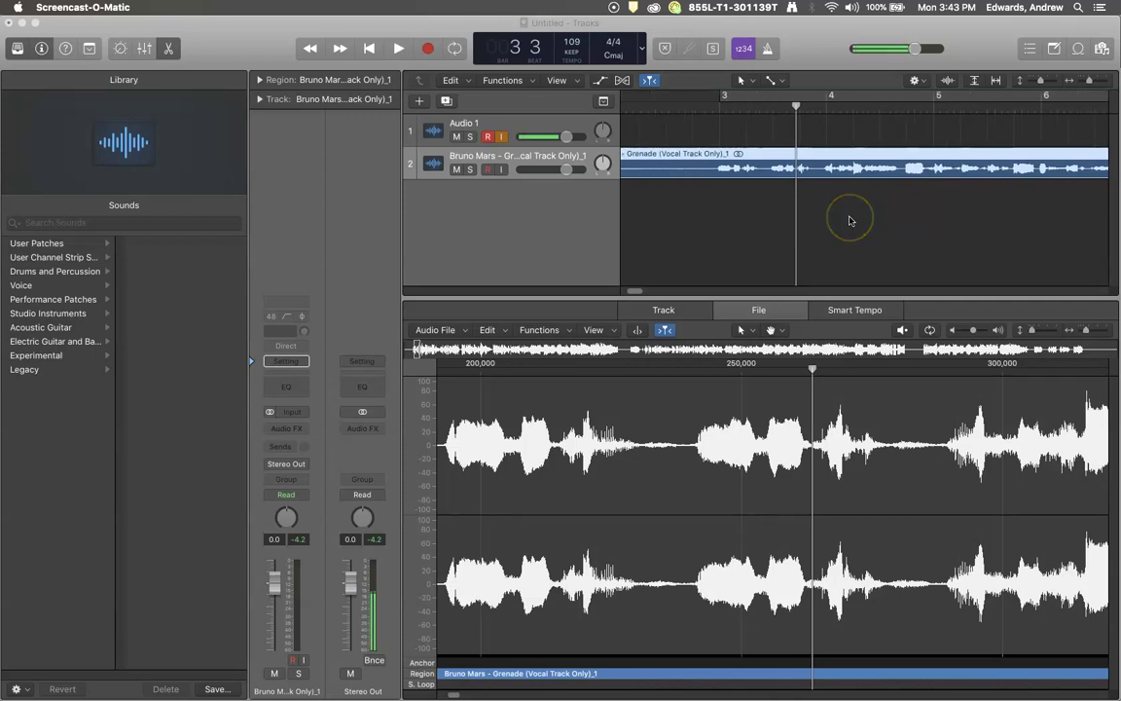
# - Bring the Logic project forward and place the playhead at the start of bar 3
pyautogui.click(806, 224)
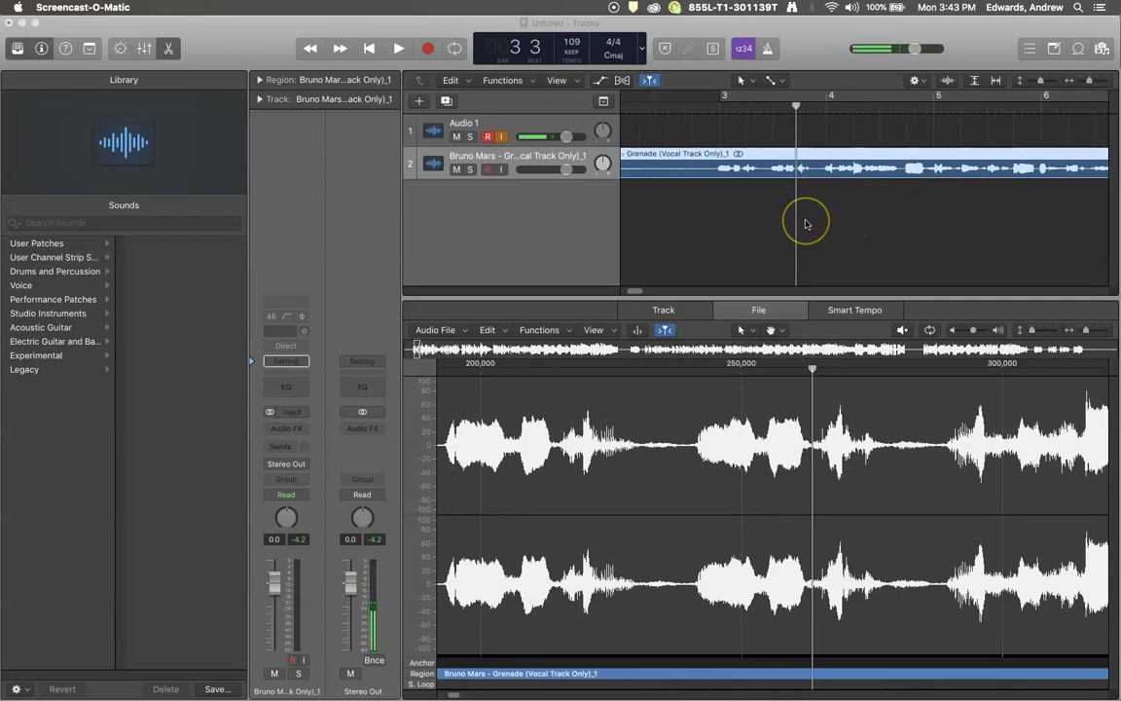
pyautogui.click(723, 216)
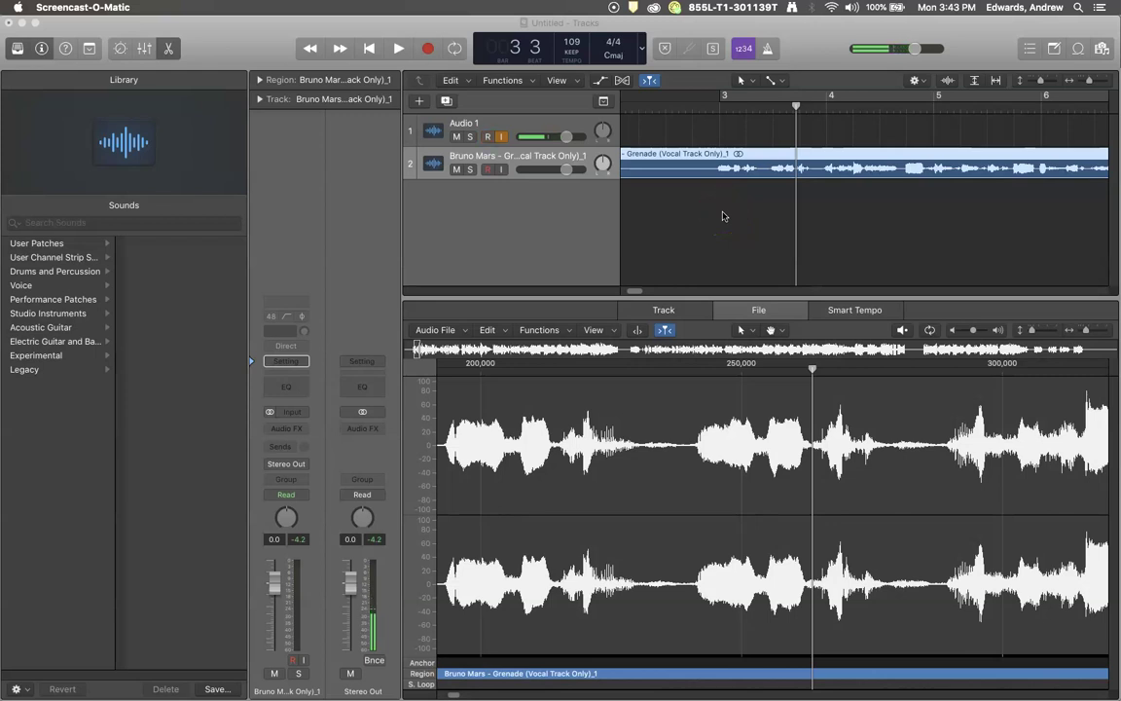
pyautogui.click(720, 101)
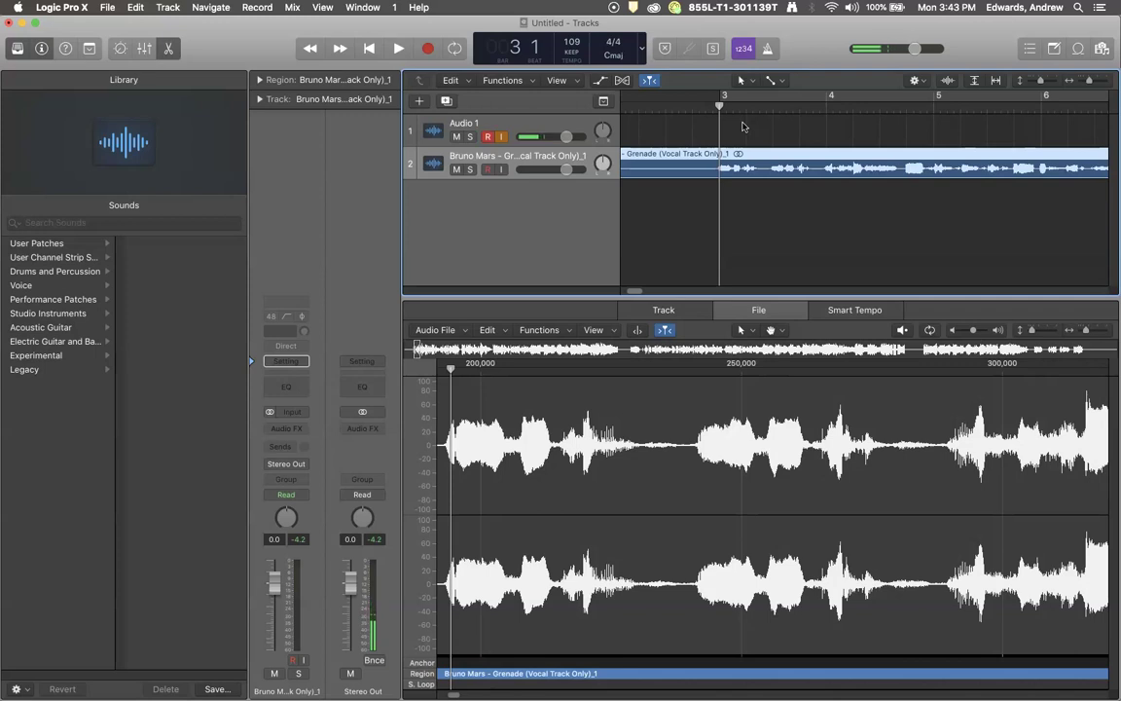
# - Audition the vocal from bar 3, then open the Grenade vocal region in the track editor
pyautogui.press('space')
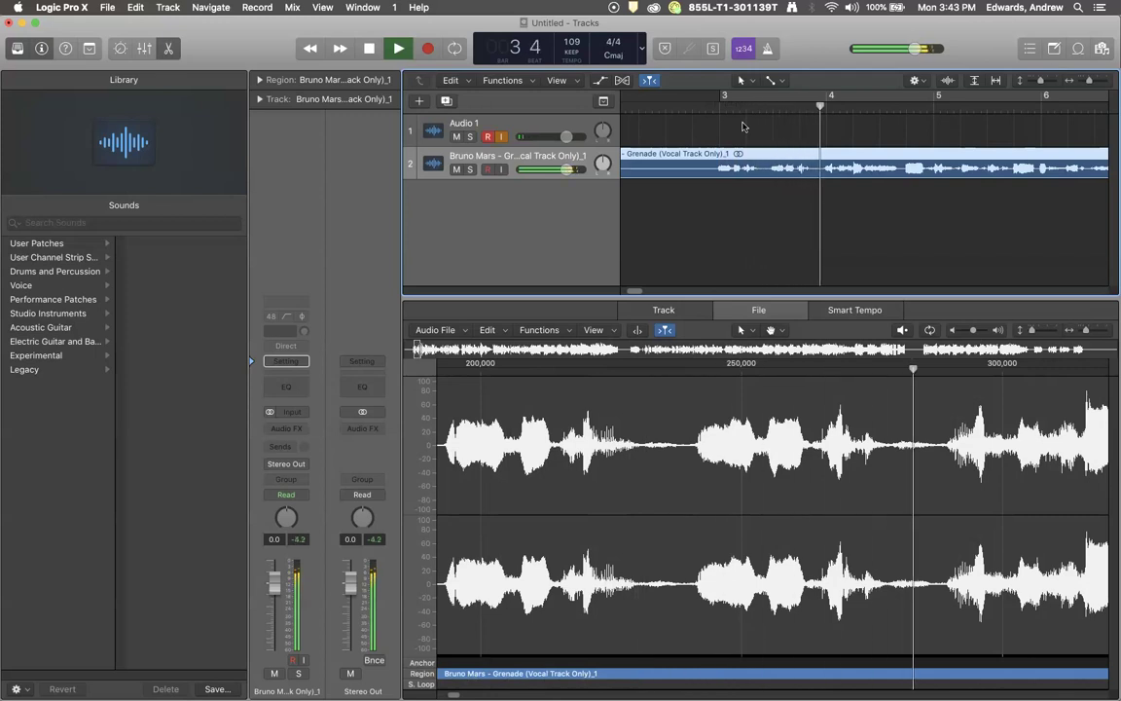
pyautogui.press('space')
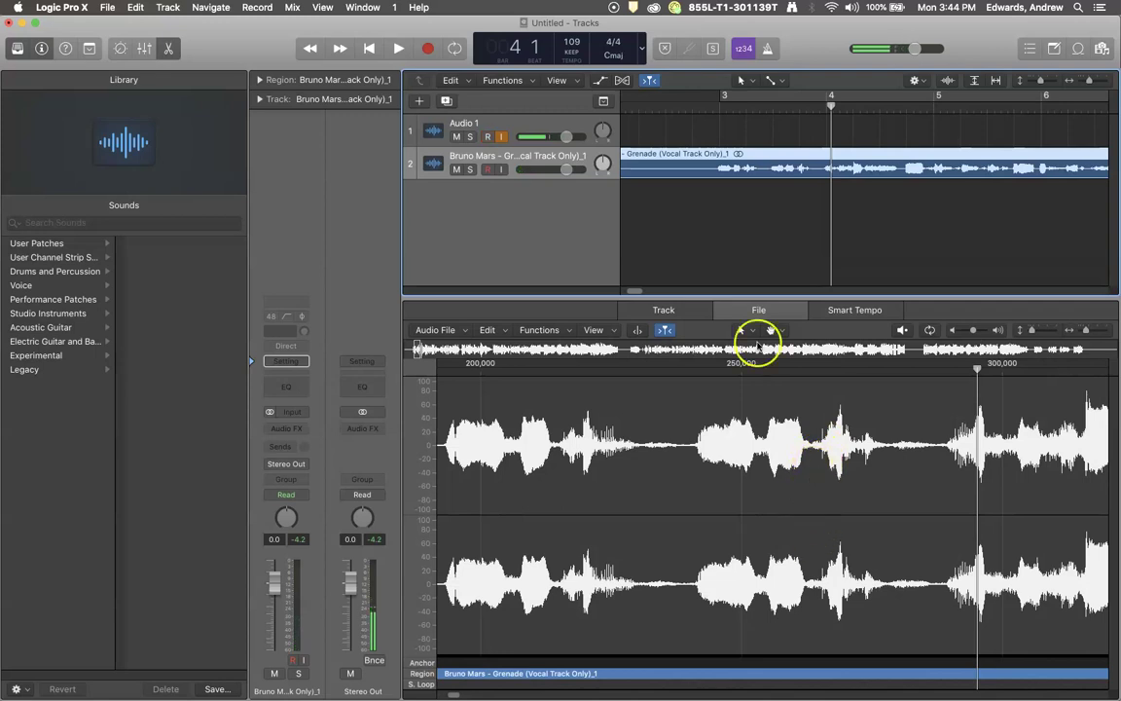
pyautogui.click(662, 310)
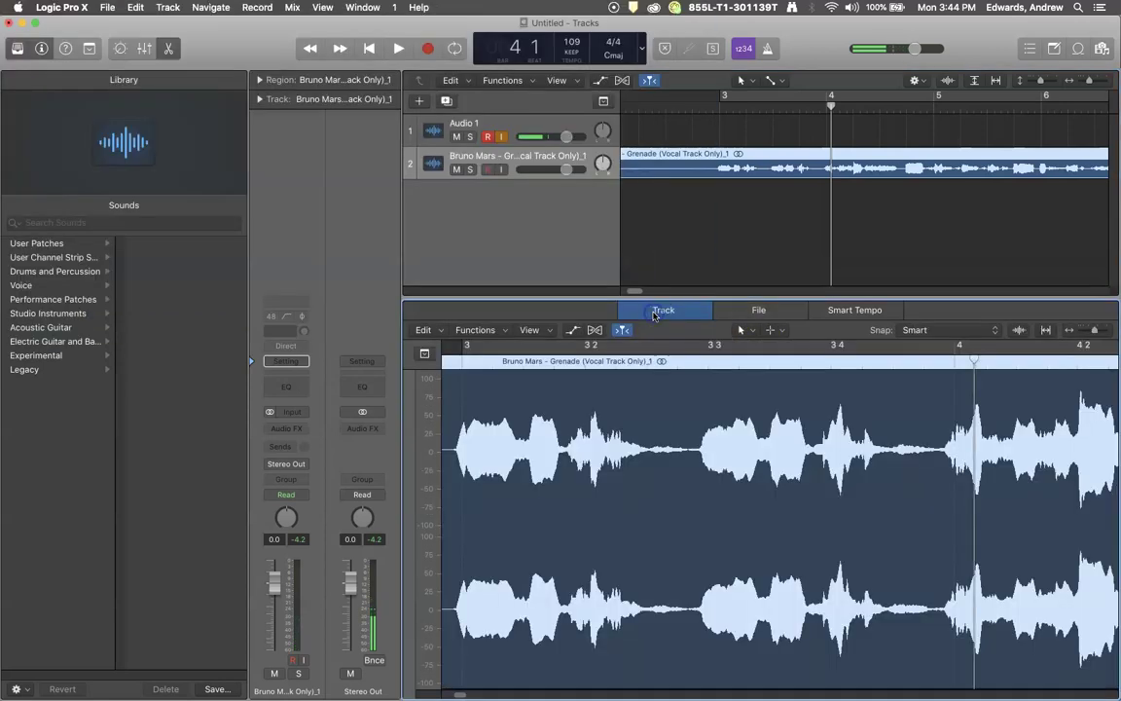
pyautogui.doubleClick(810, 168)
pyautogui.doubleClick(813, 170)
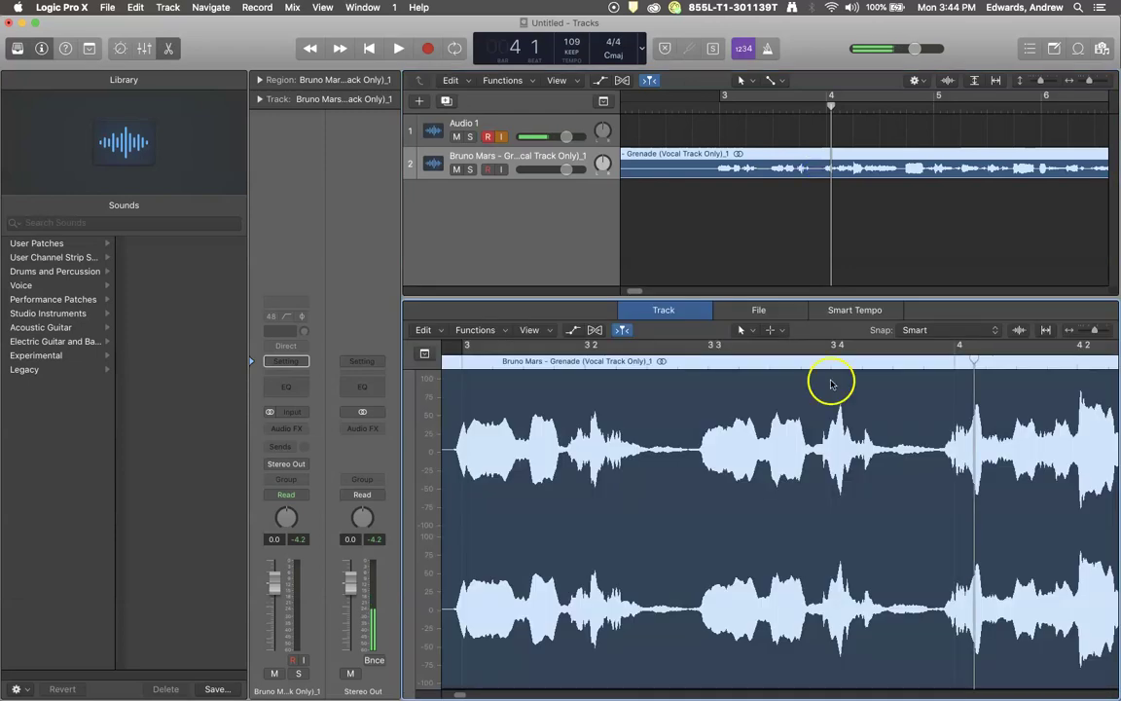
# - Zoom in around bar 3, replay the vocal from there, and mark the slice start
pyautogui.hscroll(-3, 860, 457)
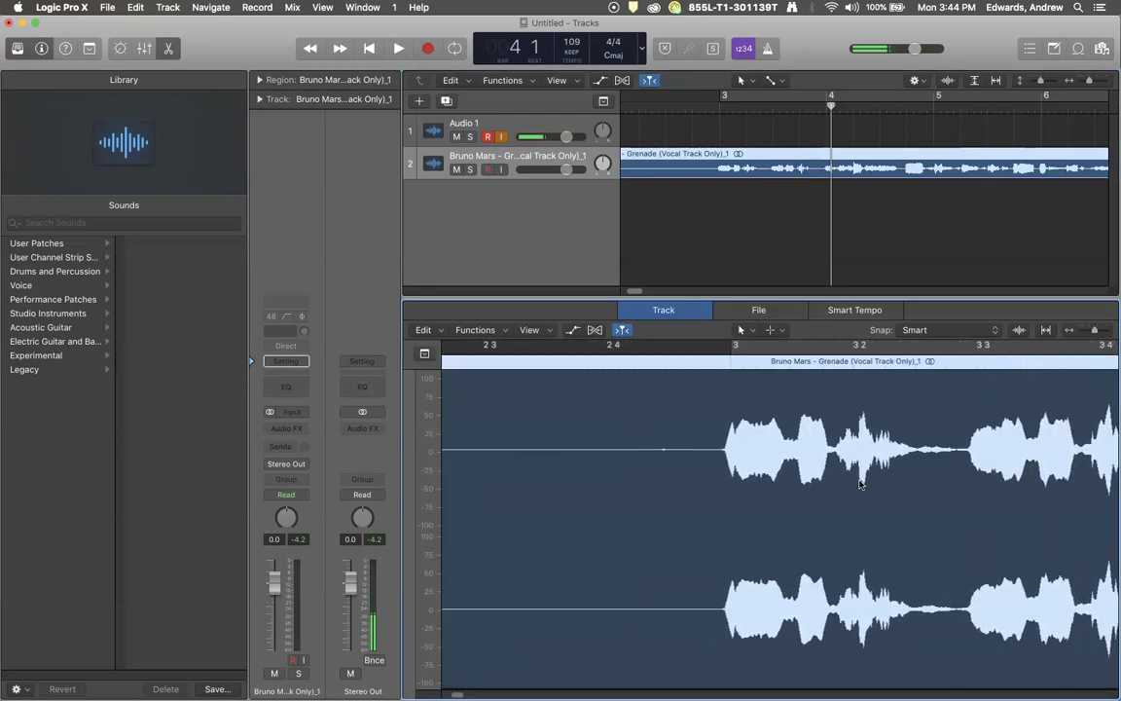
pyautogui.hscroll(1, 860, 484)
pyautogui.click(858, 505)
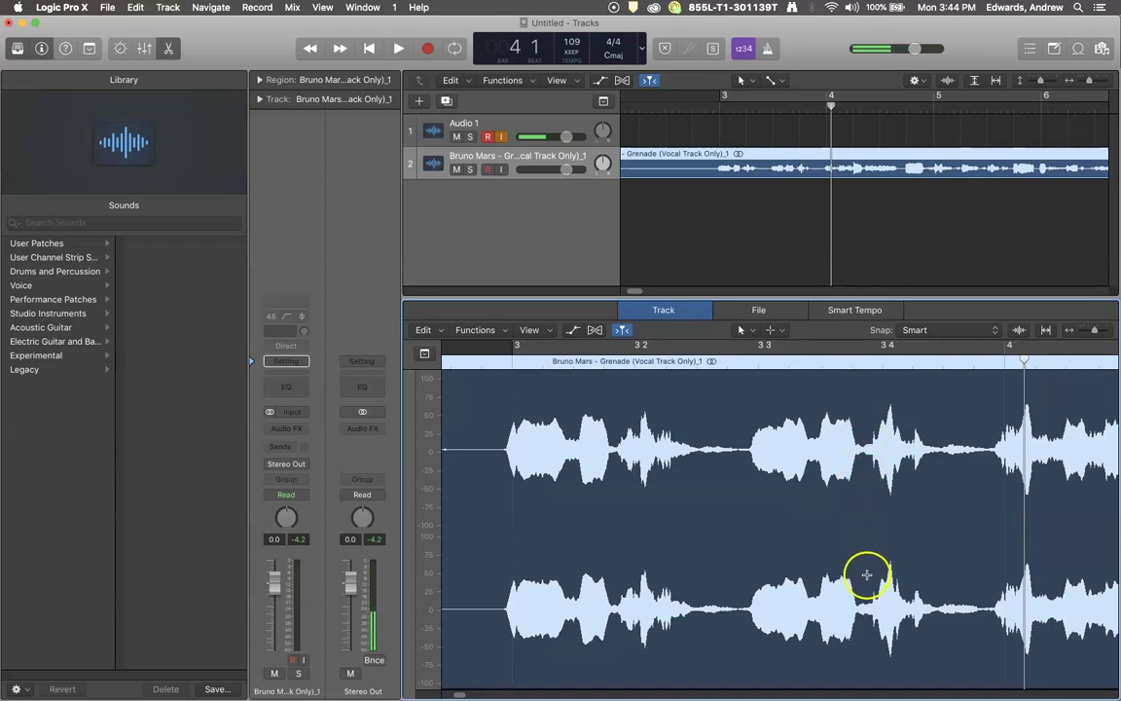
pyautogui.click(513, 360)
pyautogui.press('space')
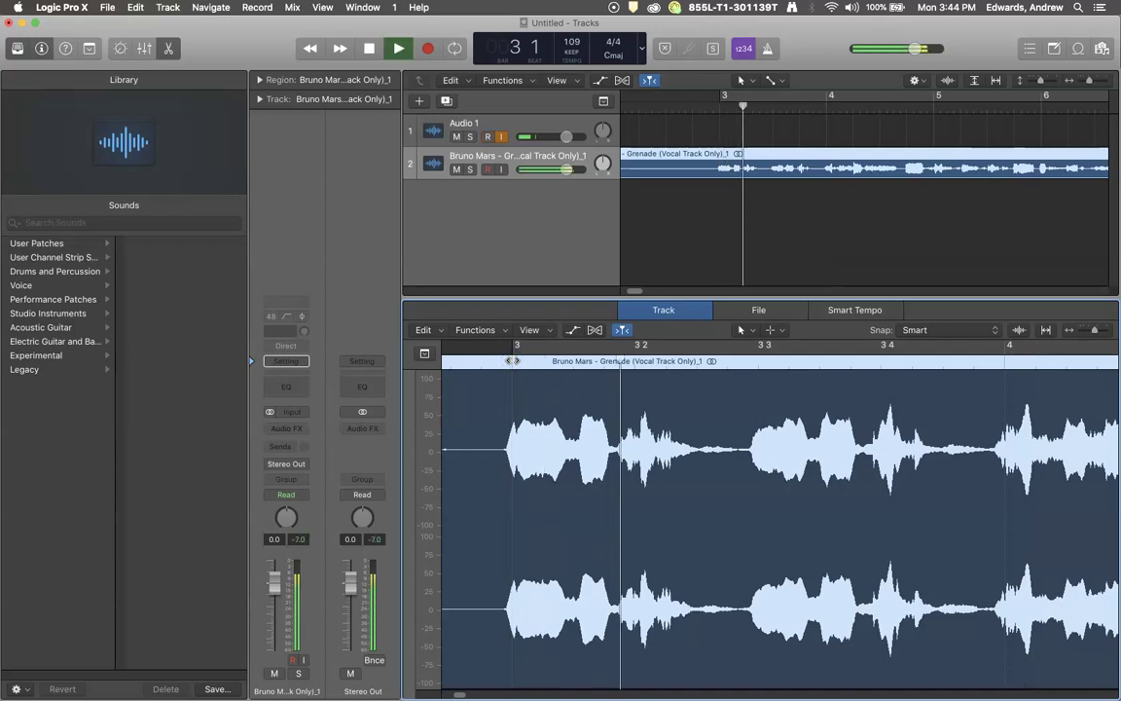
pyautogui.press('space')
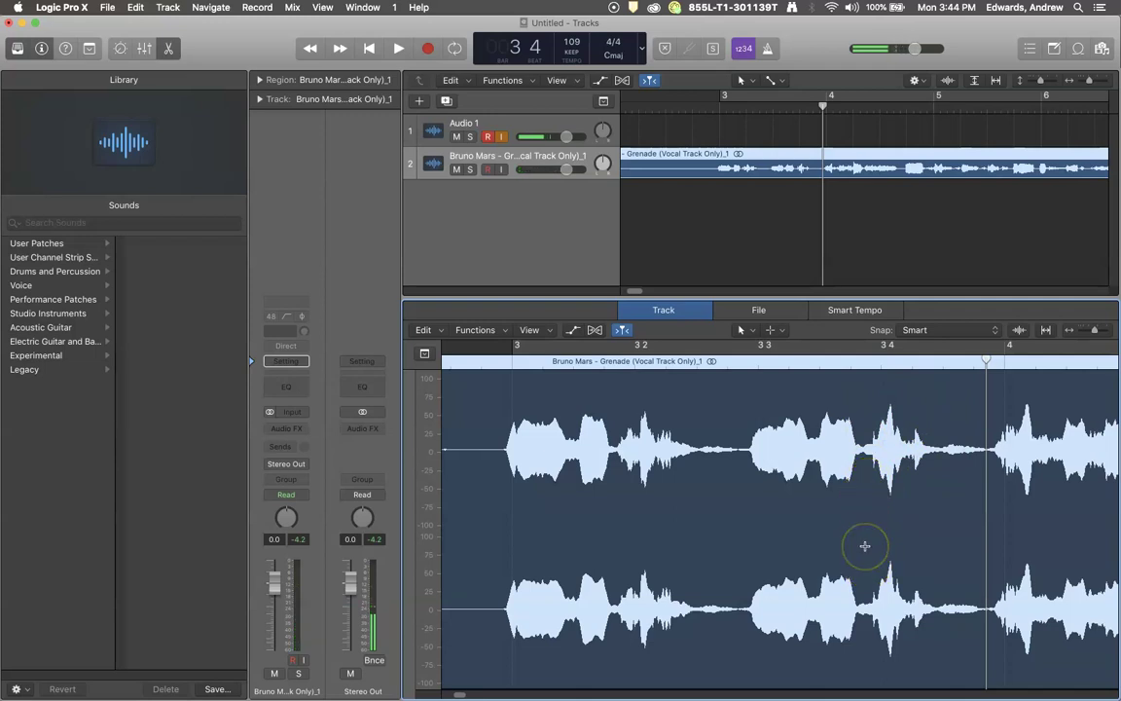
pyautogui.click(864, 546)
# - Split the vocal phrase from about bar 3 4 to bar 4 into its own region
pyautogui.moveTo(864, 546); pyautogui.dragTo(989, 546)
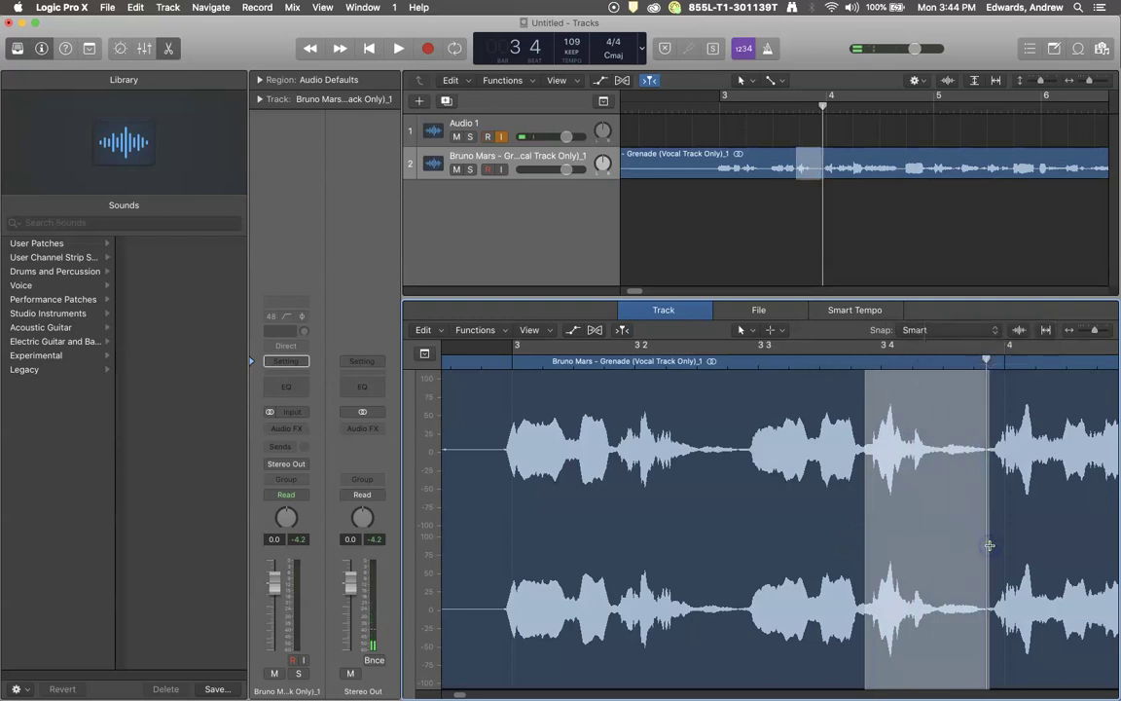
pyautogui.click(938, 510)
pyautogui.press('e')
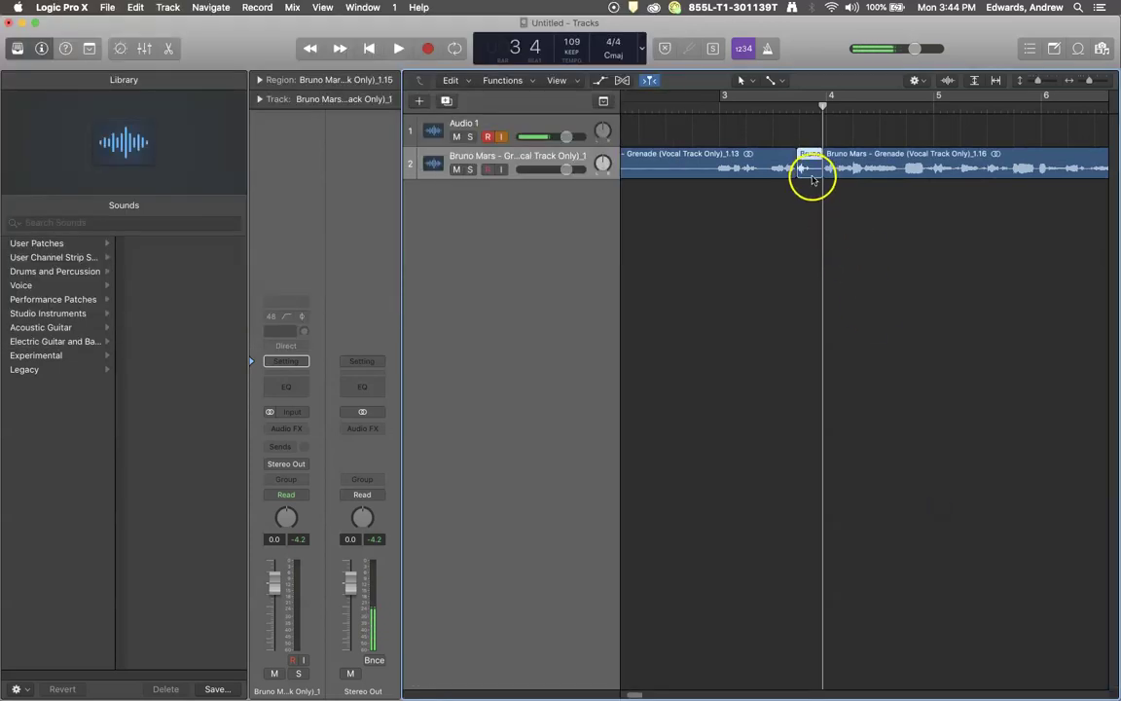
# - Add a new Audio 2 track and move the short vocal slice onto it
pyautogui.rightClick(480, 214)
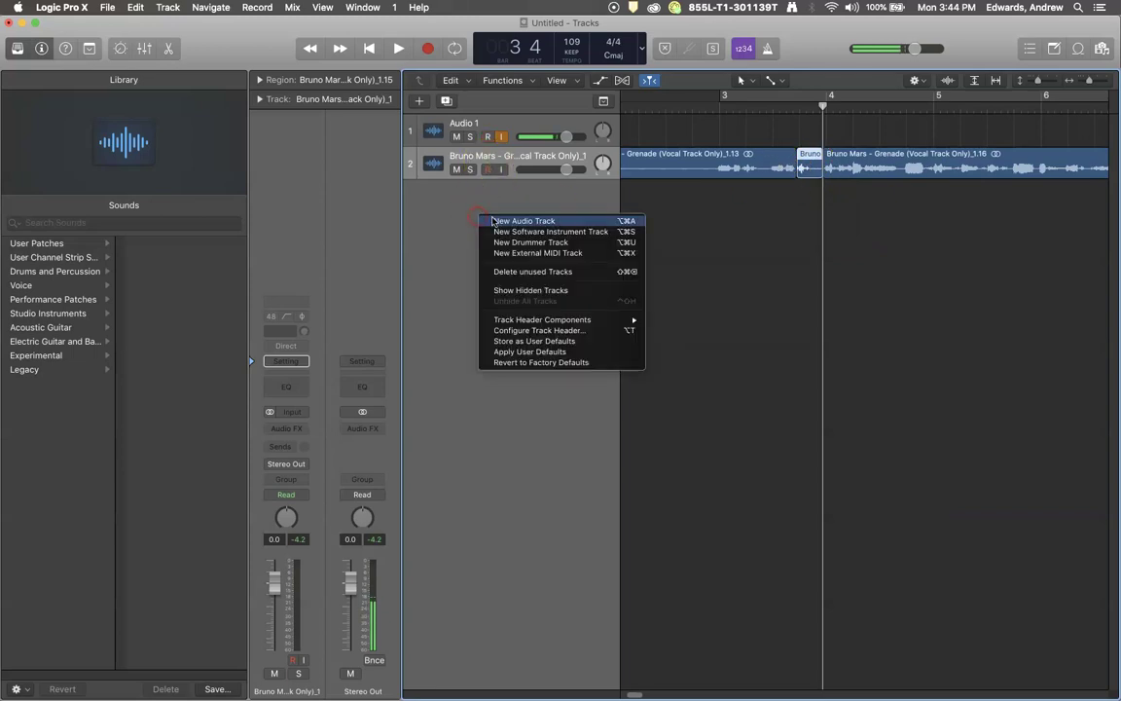
pyautogui.click(494, 222)
pyautogui.moveTo(812, 163); pyautogui.dragTo(809, 188)
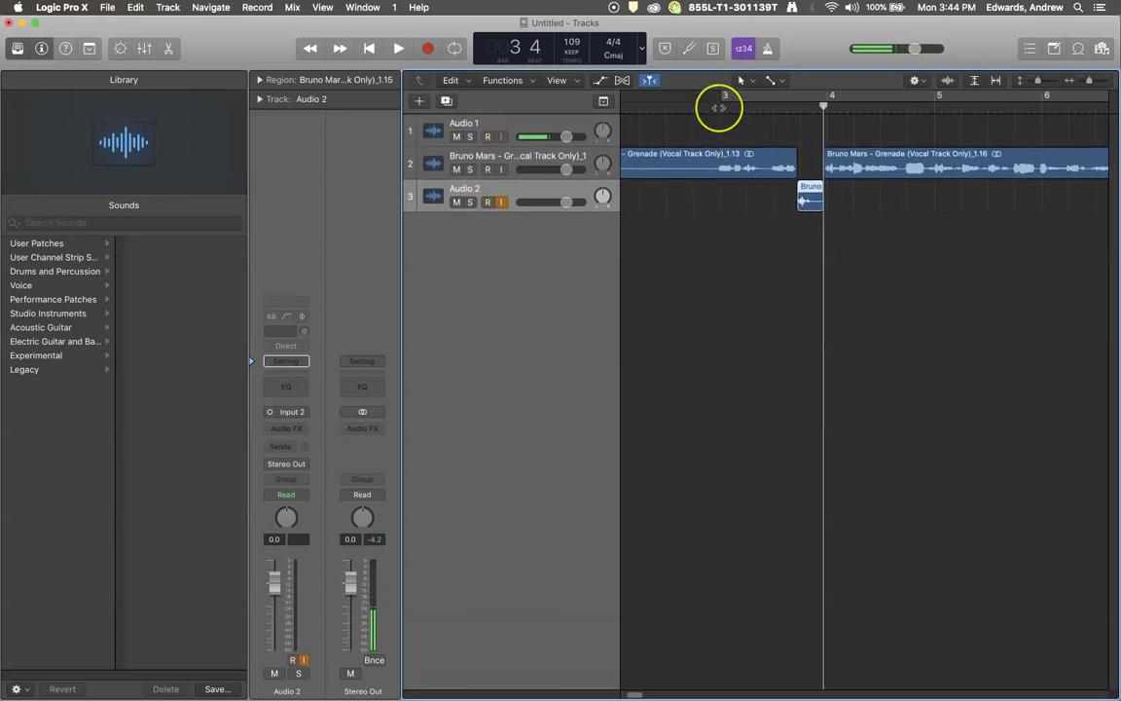
pyautogui.click(718, 107)
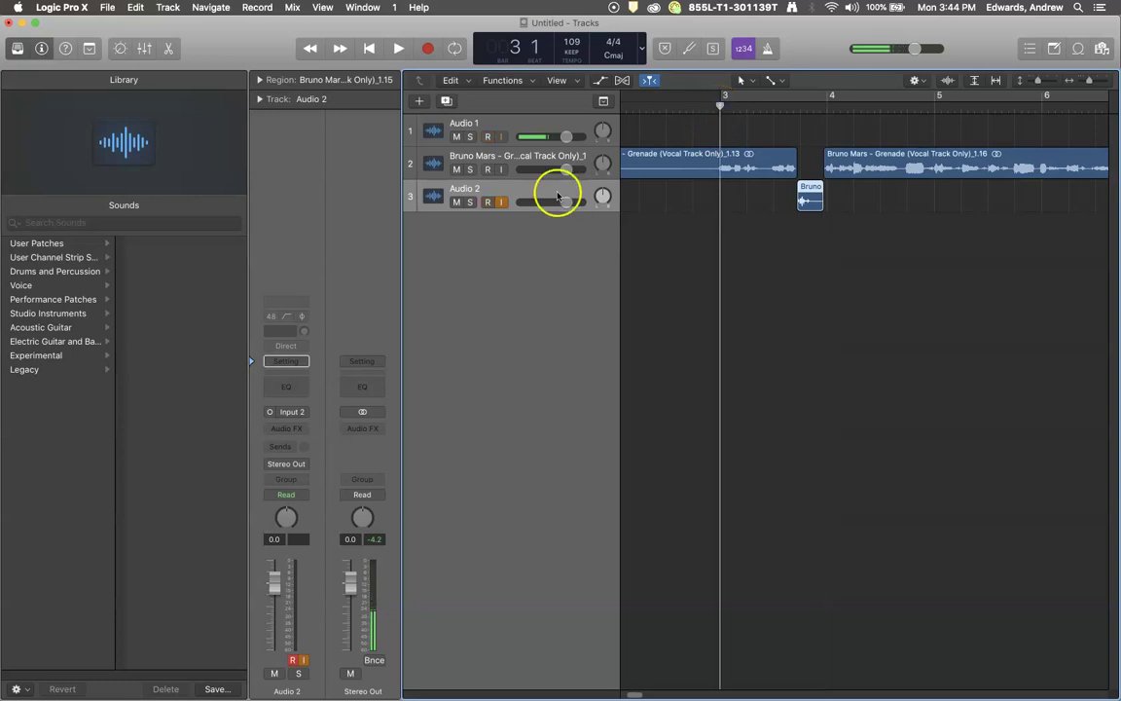
pyautogui.click(531, 162)
pyautogui.click(300, 429)
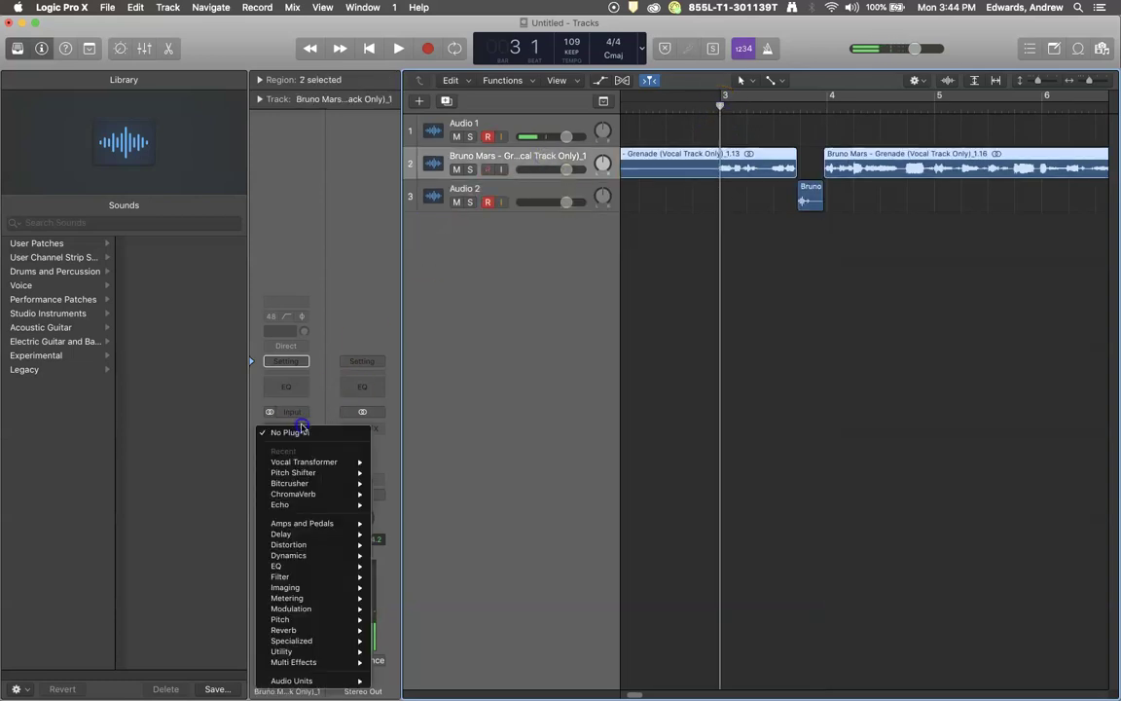
pyautogui.click(404, 506)
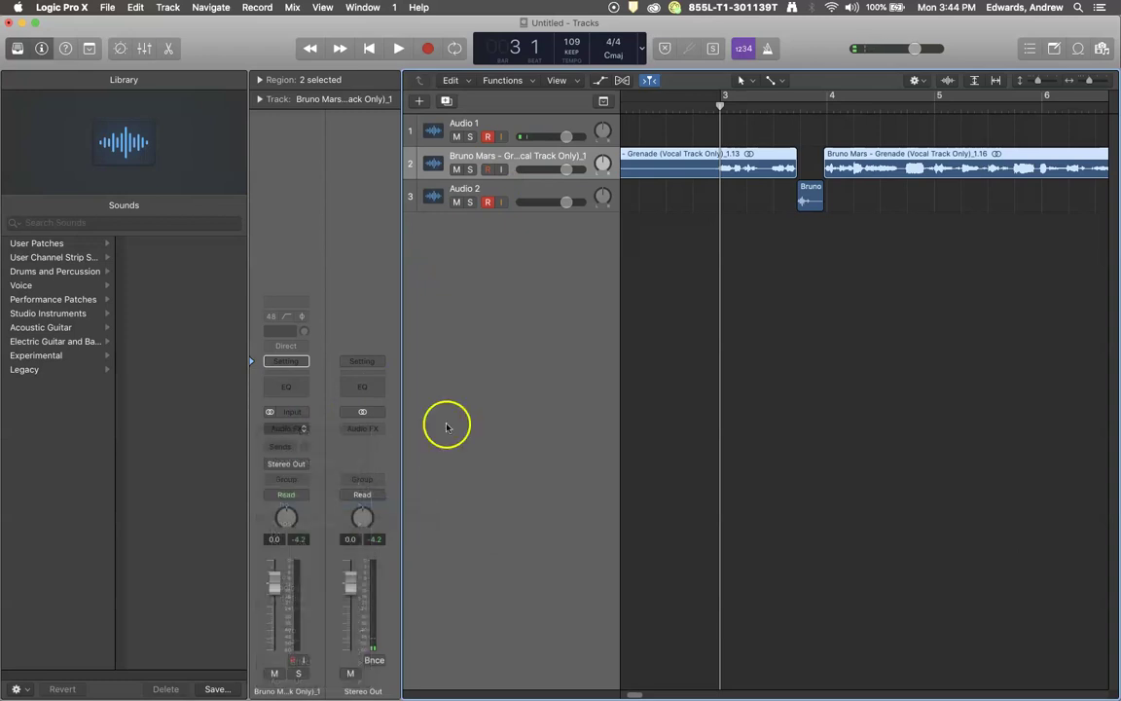
pyautogui.click(398, 49)
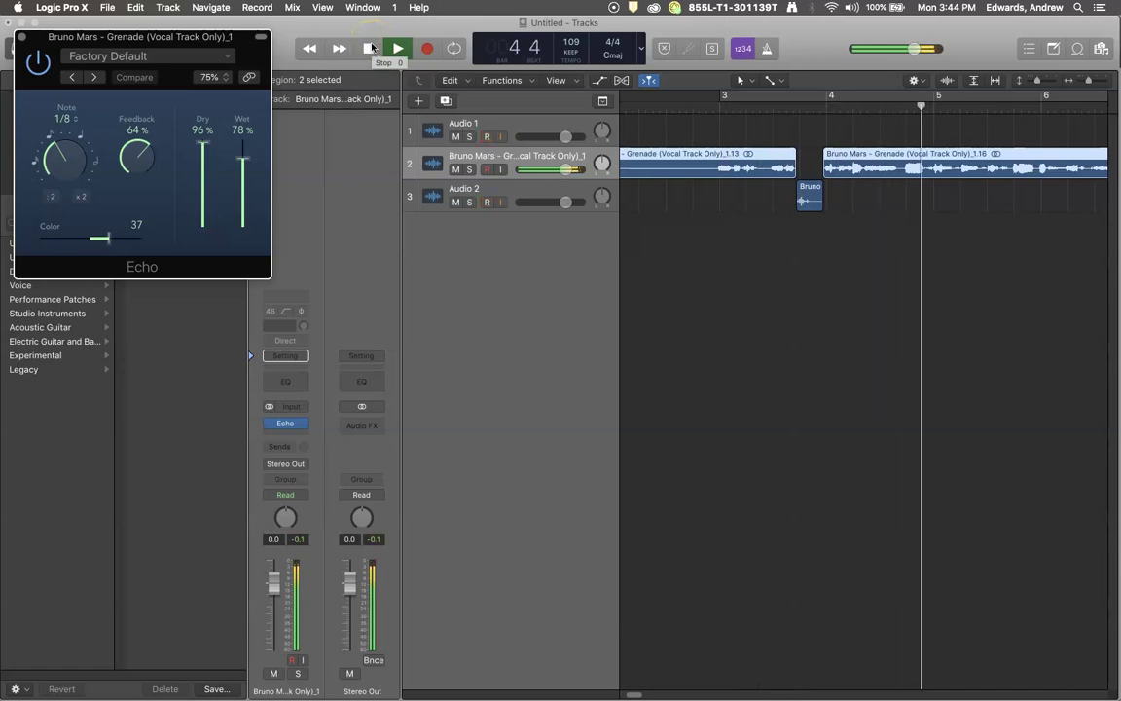
pyautogui.click(372, 48)
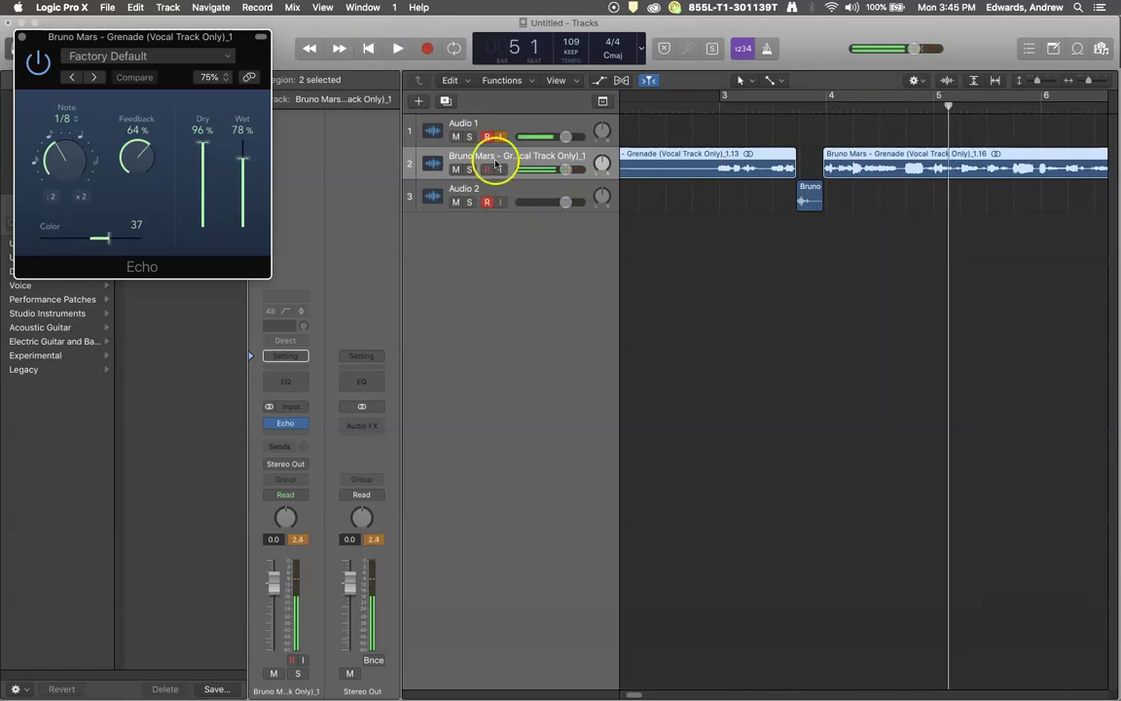
pyautogui.click(21, 37)
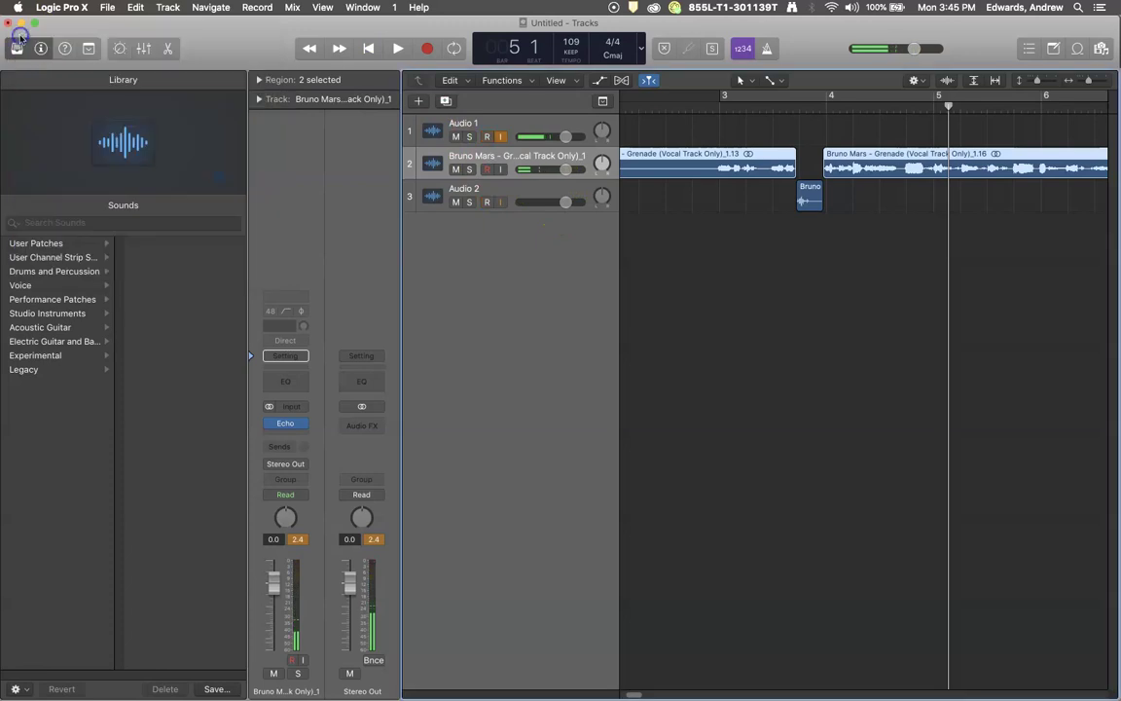
pyautogui.click(301, 424)
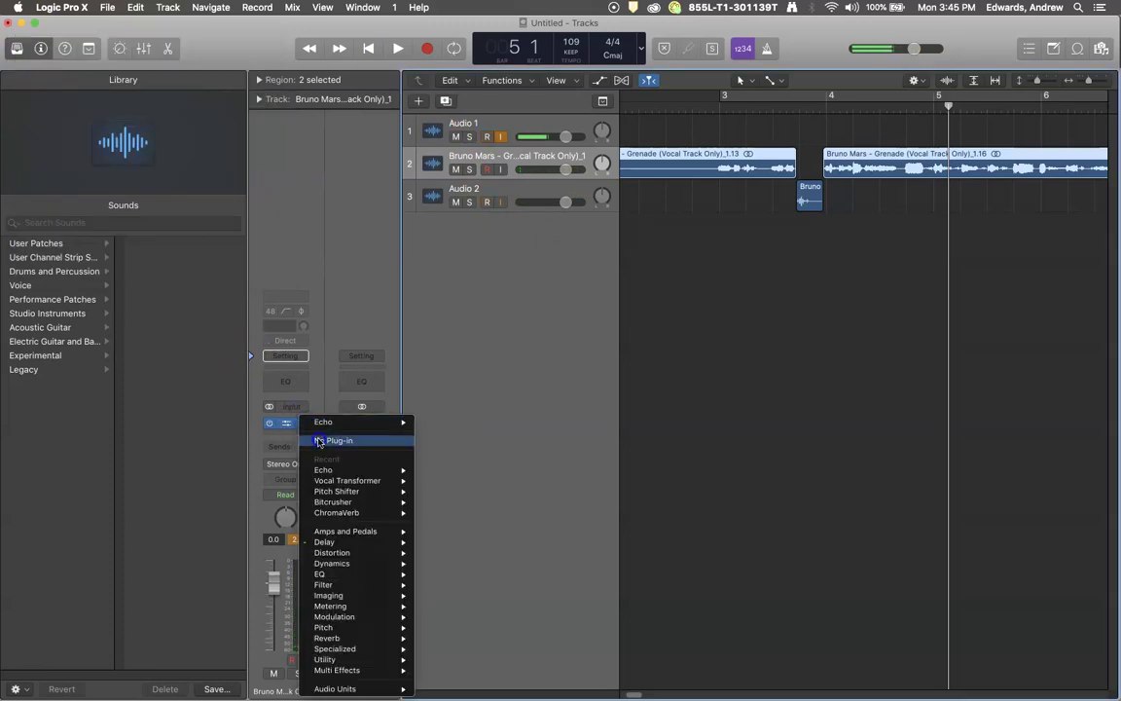
pyautogui.click(319, 441)
pyautogui.click(731, 201)
pyautogui.click(845, 167)
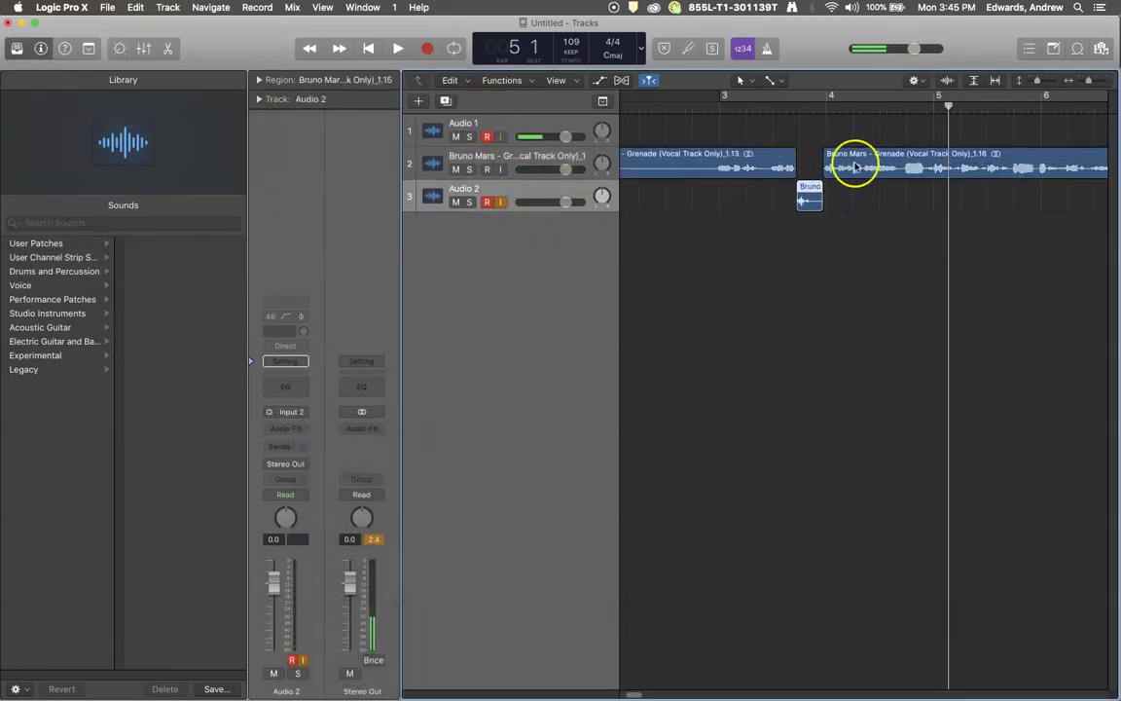
# - Mute the long vocal region after bar 4 via Playback > Mute On/Off
pyautogui.rightClick(858, 163)
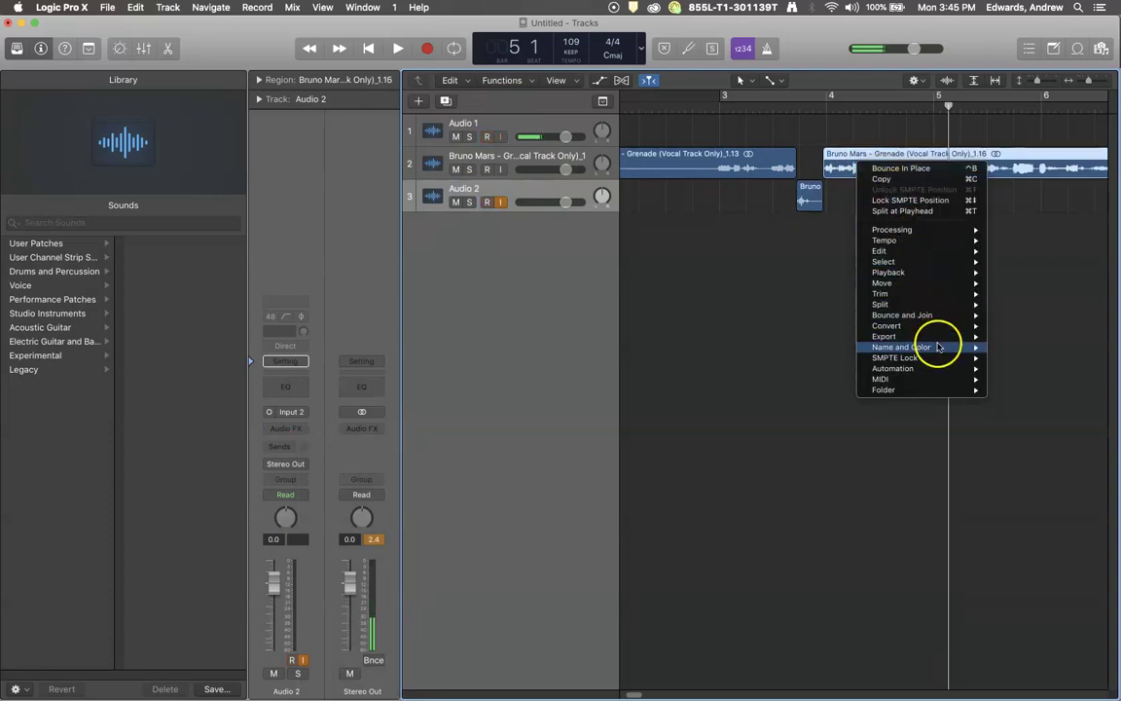
pyautogui.moveTo(929, 273)
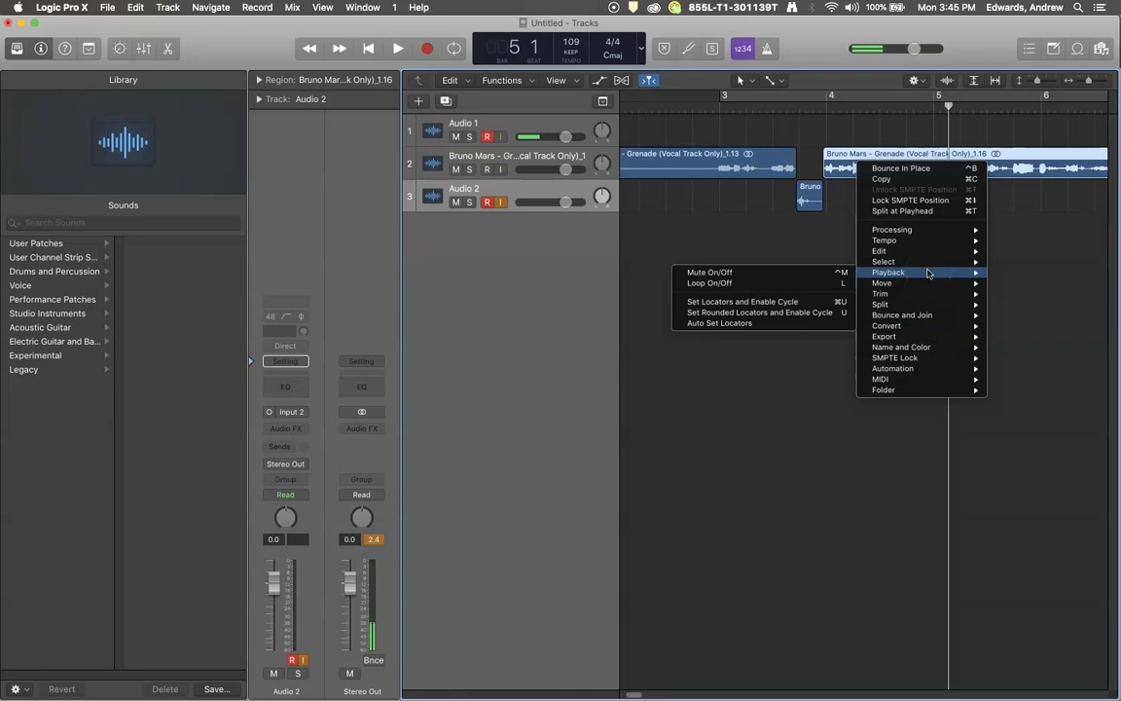
pyautogui.click(806, 273)
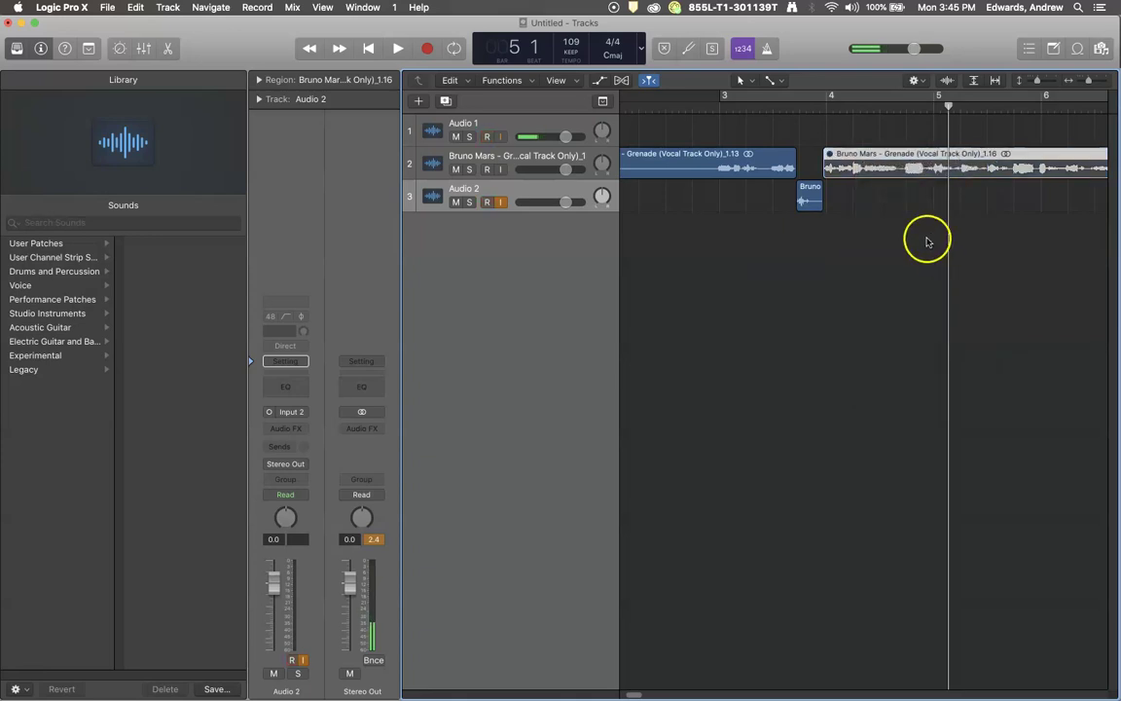
# - Create a cycle range from bar 3 to bar 5, leaving Audio 2 unarmed
pyautogui.hscroll(-3, 887, 252)
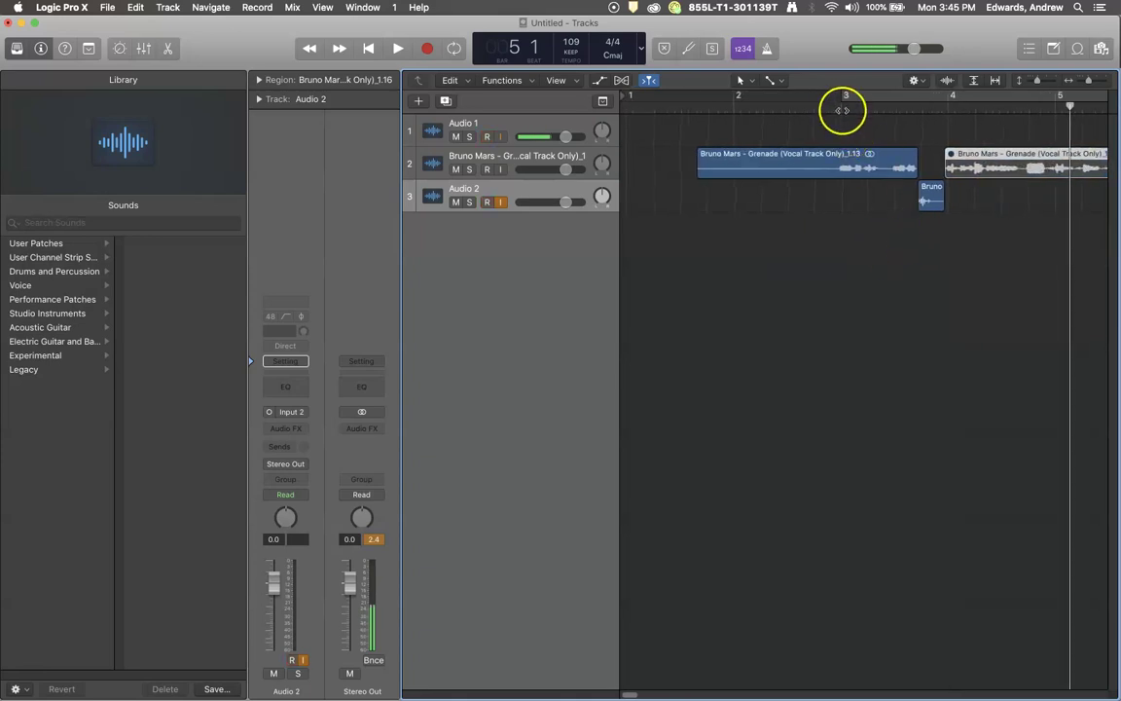
pyautogui.moveTo(848, 102); pyautogui.dragTo(1059, 98)
pyautogui.click(487, 200)
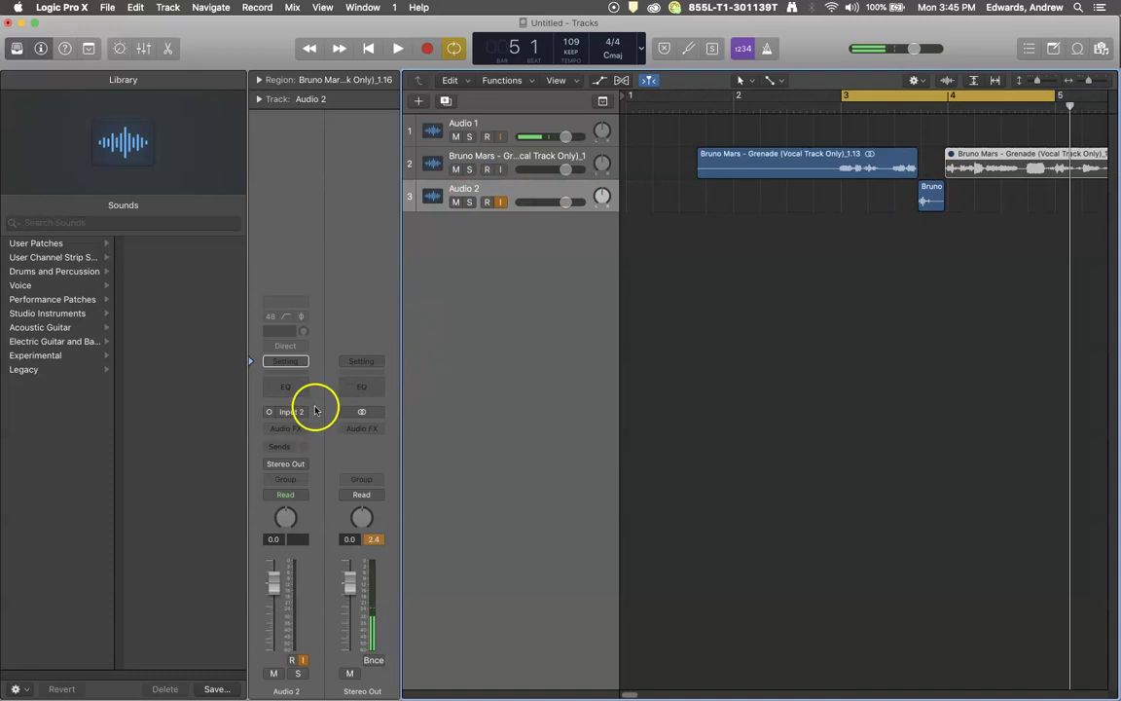
pyautogui.click(487, 201)
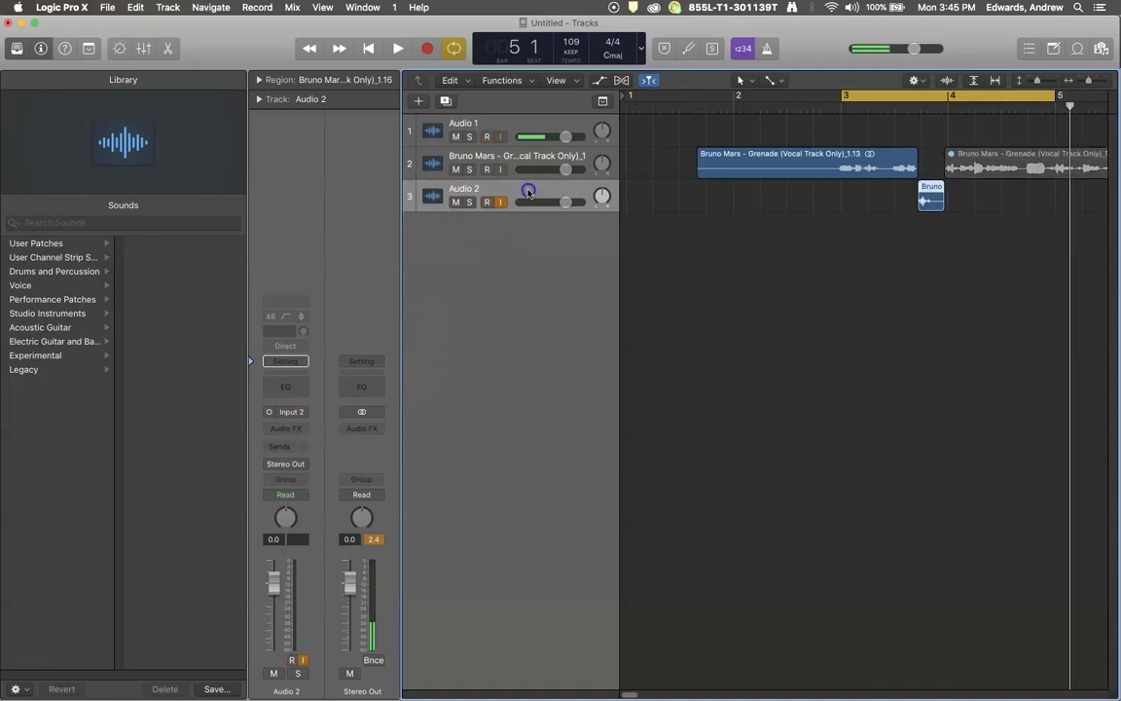
# - Insert Delay > Echo > Mono in Audio 2's Audio FX slot and center its window
pyautogui.click(292, 428)
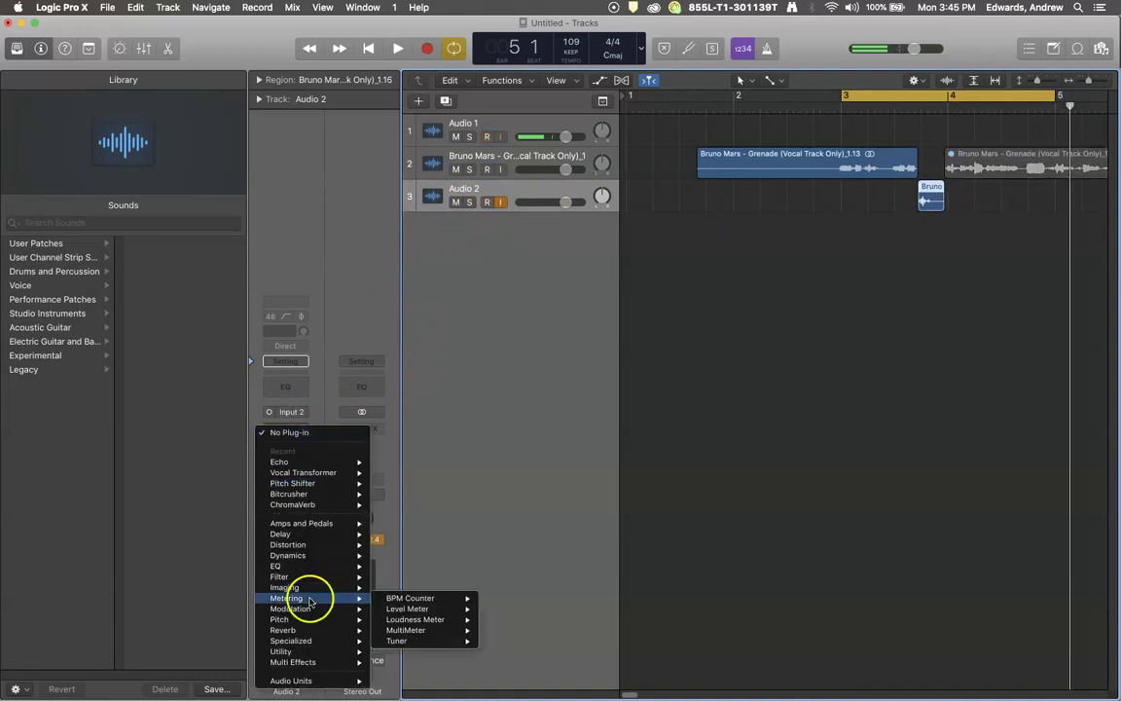
pyautogui.moveTo(325, 531)
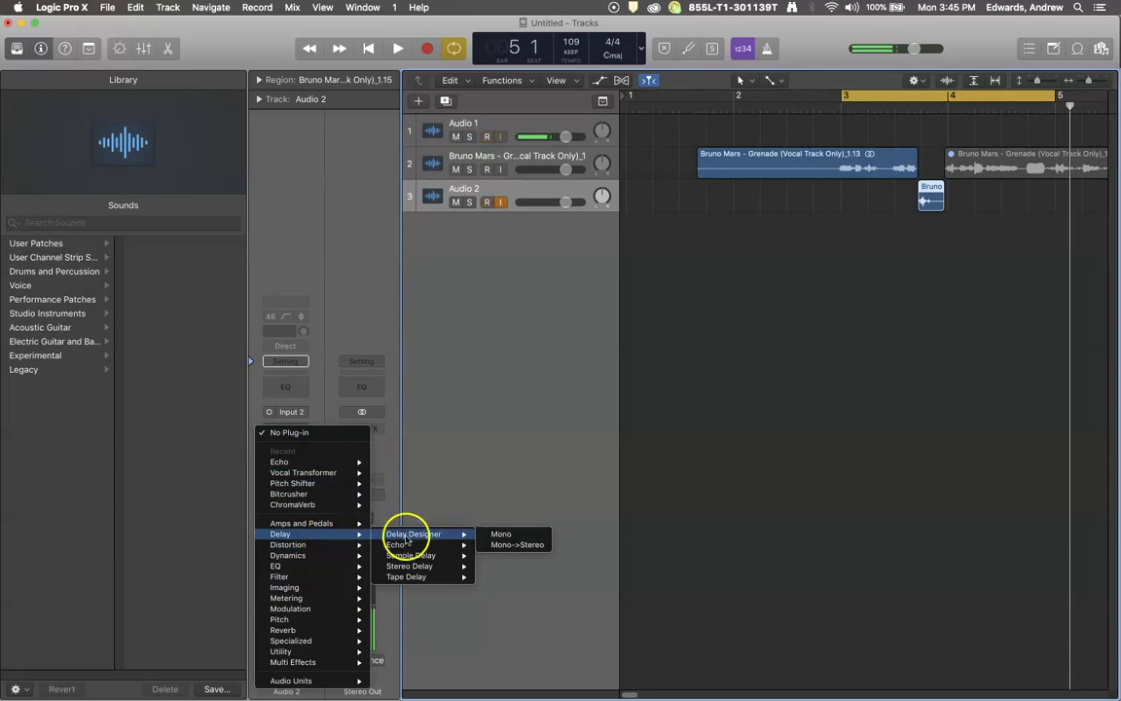
pyautogui.moveTo(409, 544)
pyautogui.click(497, 544)
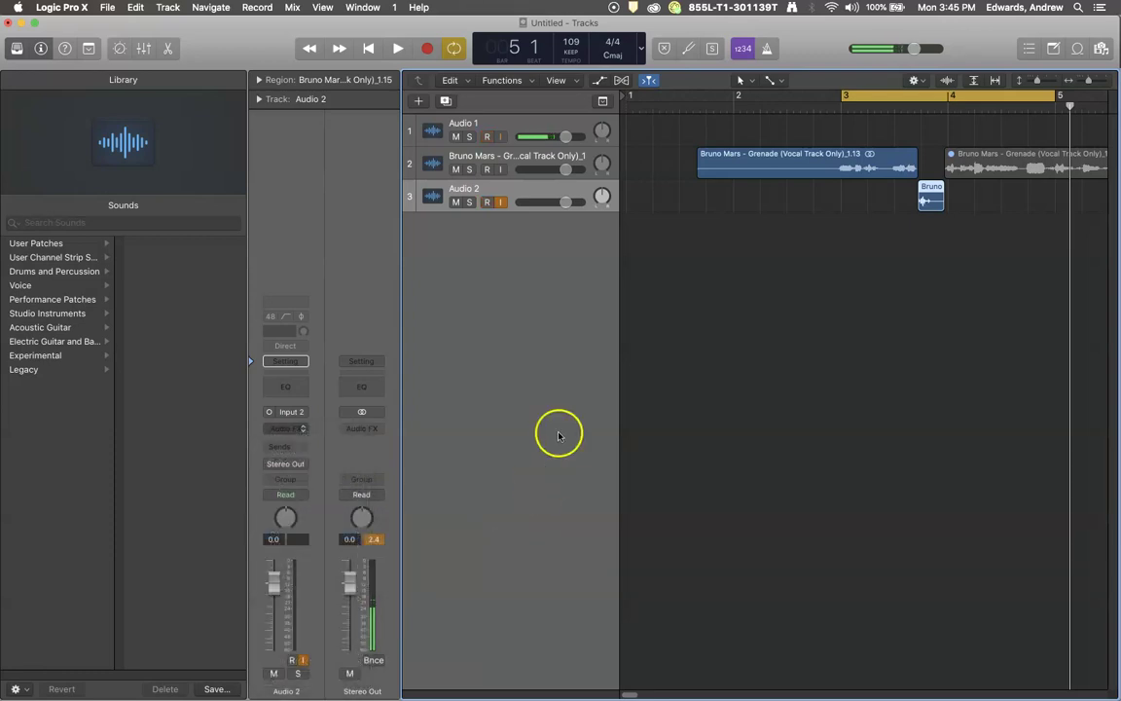
pyautogui.moveTo(162, 37); pyautogui.dragTo(644, 231)
# - Set the Echo's Color slider to 15 and push the Dry fader to 100%
pyautogui.click(552, 366)
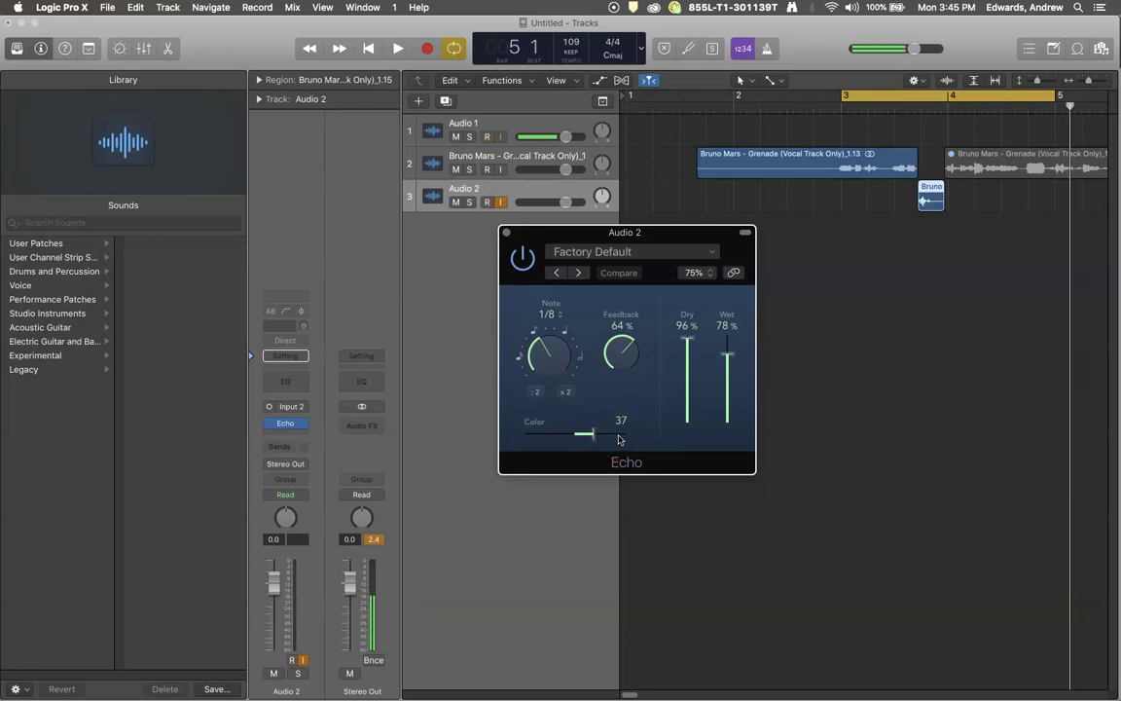
pyautogui.moveTo(588, 433); pyautogui.dragTo(548, 432)
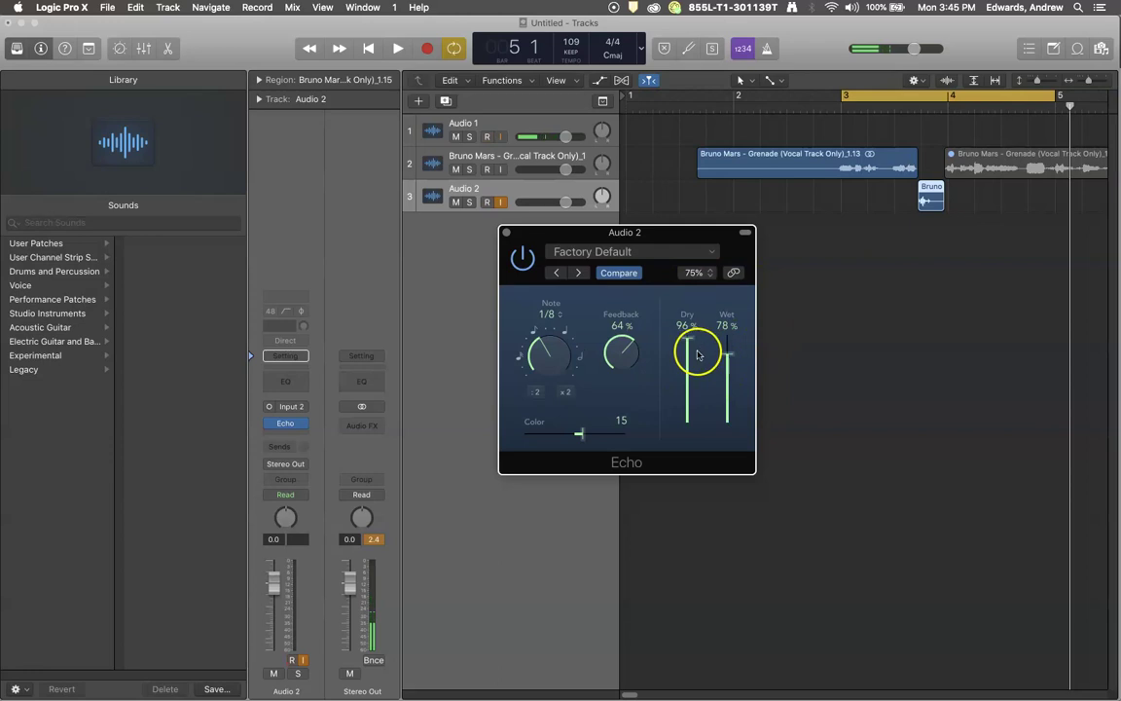
pyautogui.moveTo(747, 380)
pyautogui.mouseDown()
pyautogui.moveTo(733, 331)
pyautogui.moveTo(732, 382)
pyautogui.mouseUp()
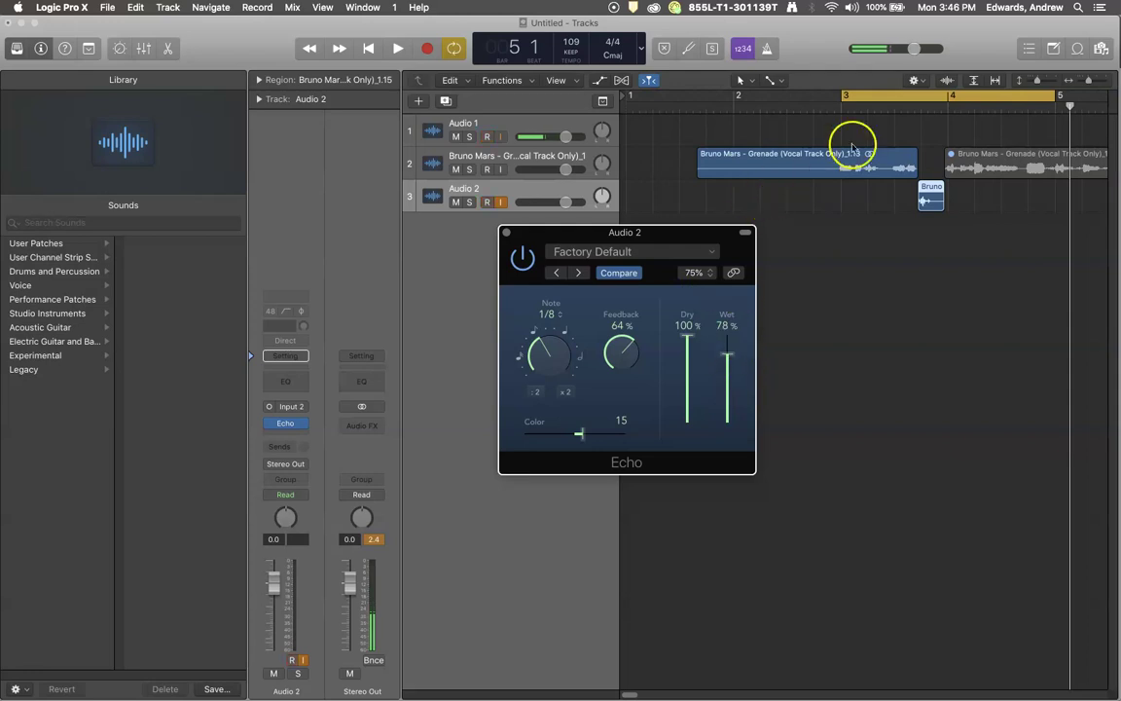
# - Replay from bar 3, then set the Echo to Dry 76% and Feedback 43%
pyautogui.moveTo(701, 233); pyautogui.dragTo(870, 292)
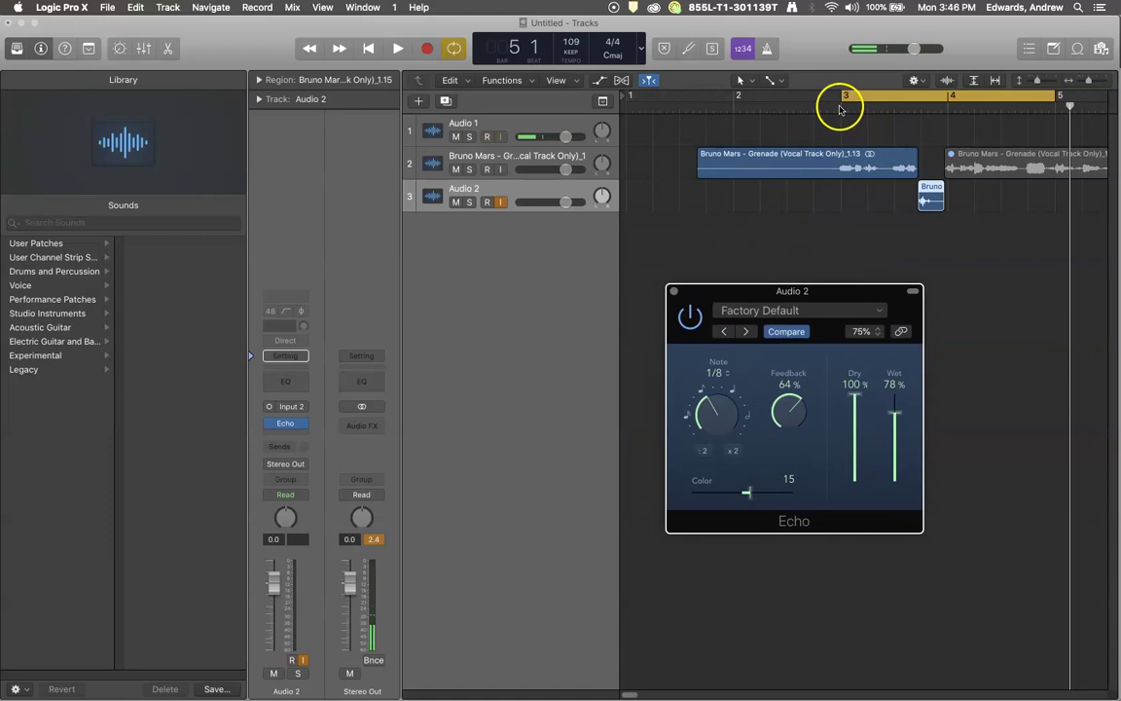
pyautogui.click(841, 105)
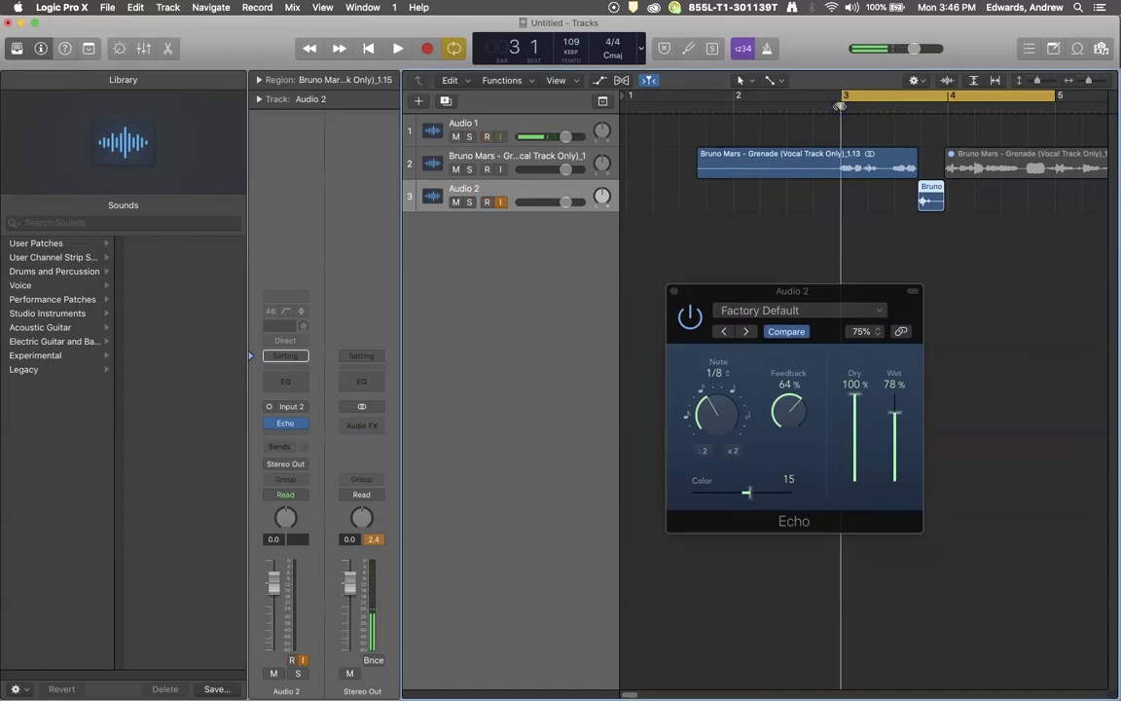
pyautogui.press('space')
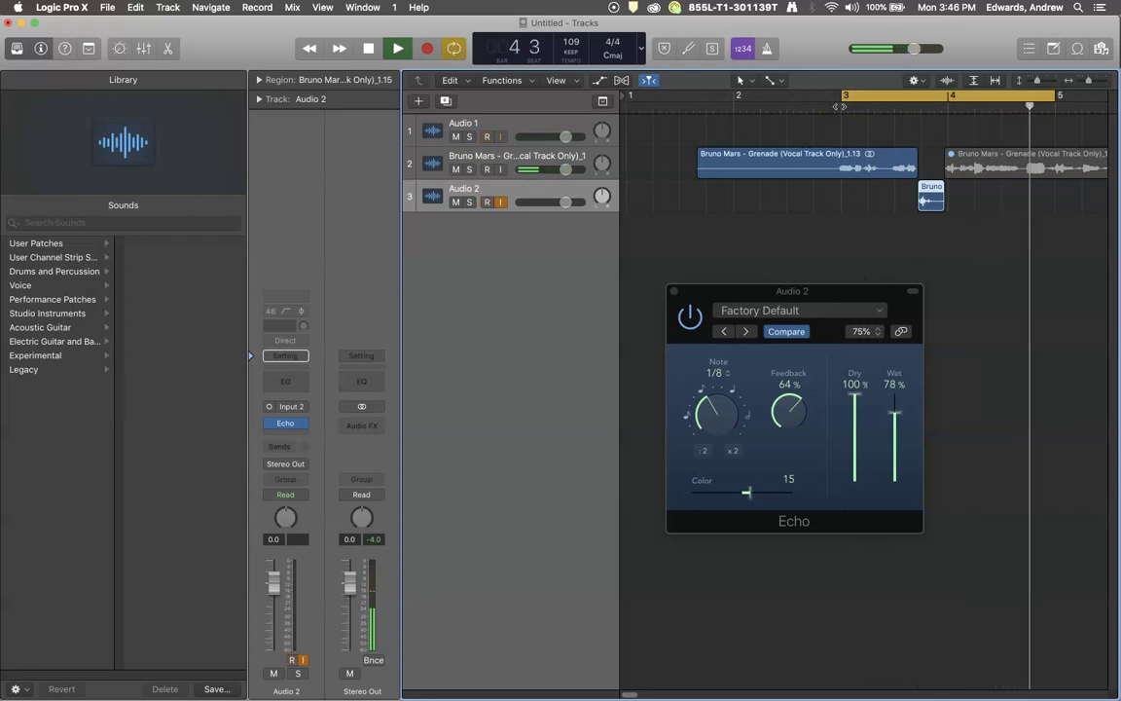
pyautogui.press('space')
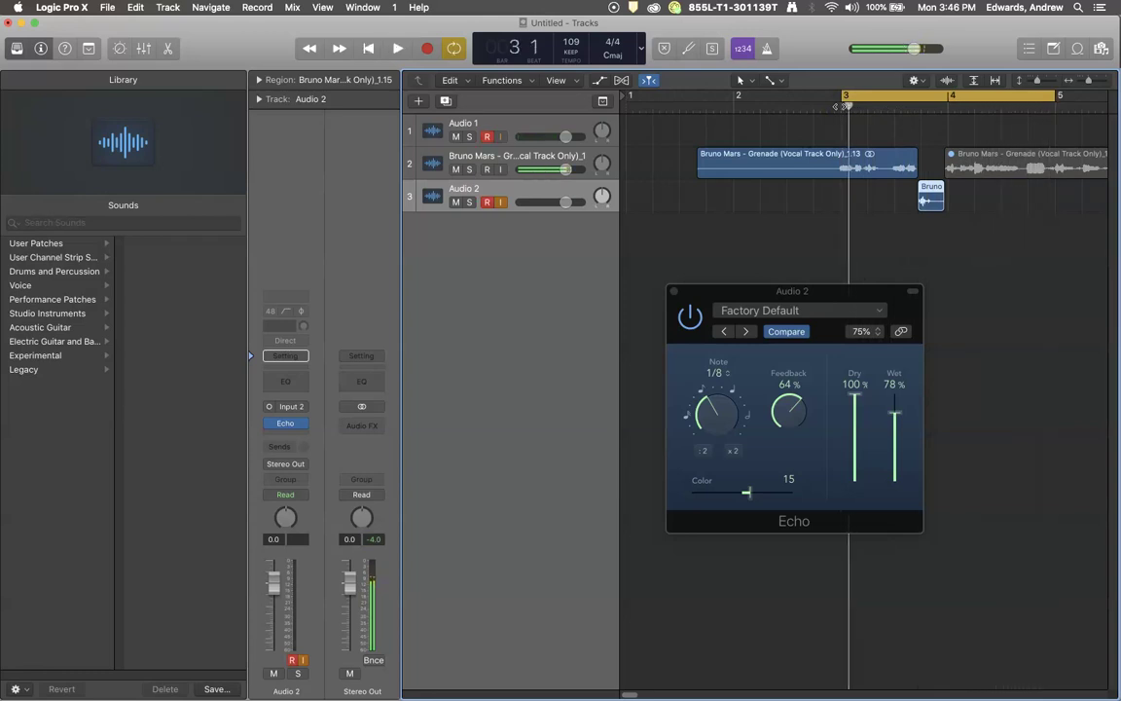
pyautogui.click(864, 399)
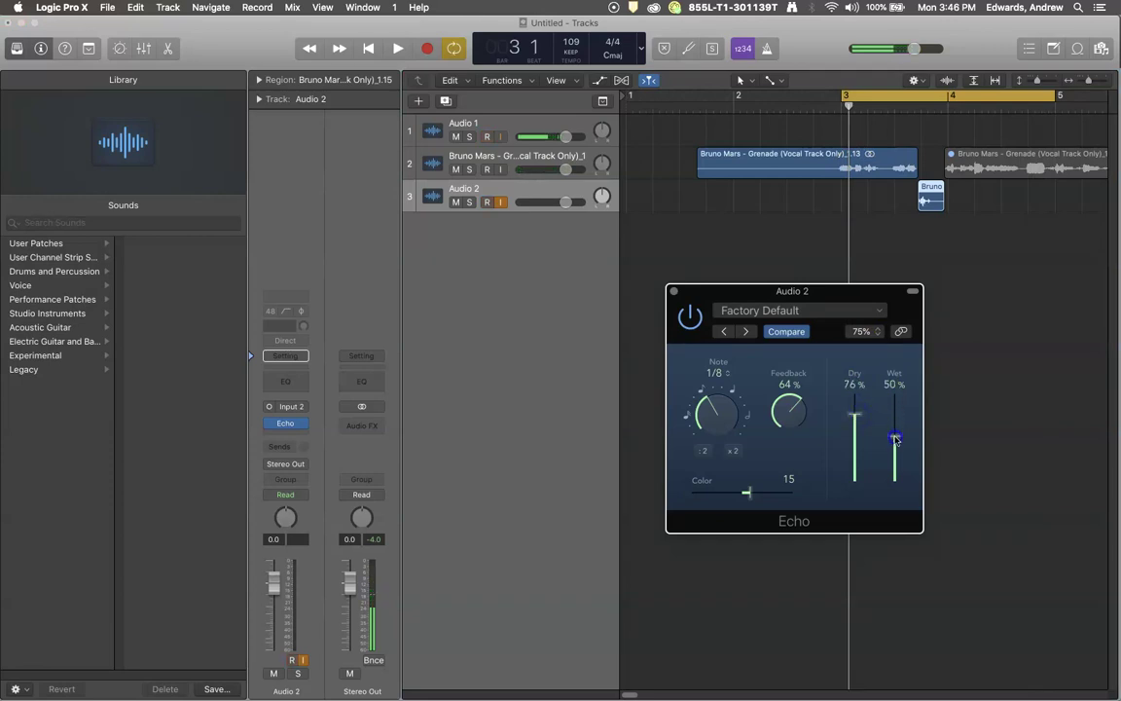
pyautogui.click(787, 412)
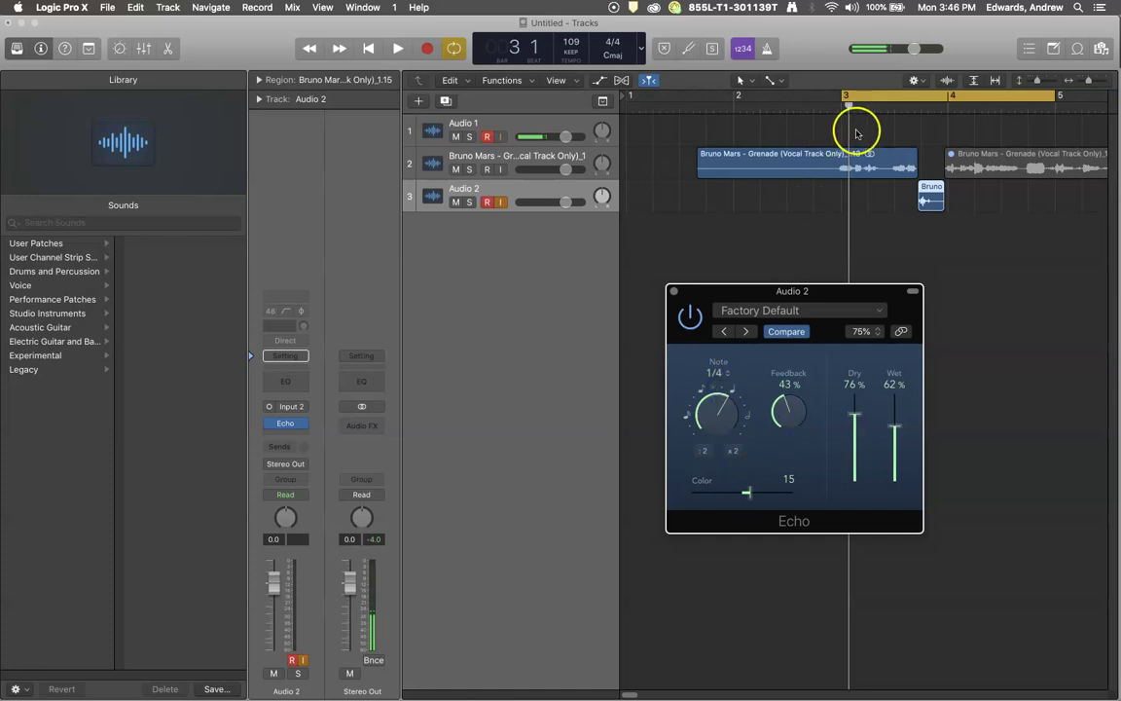
# - Listen to the echoed slice and extend the cycle range past bar 5
pyautogui.press('space')
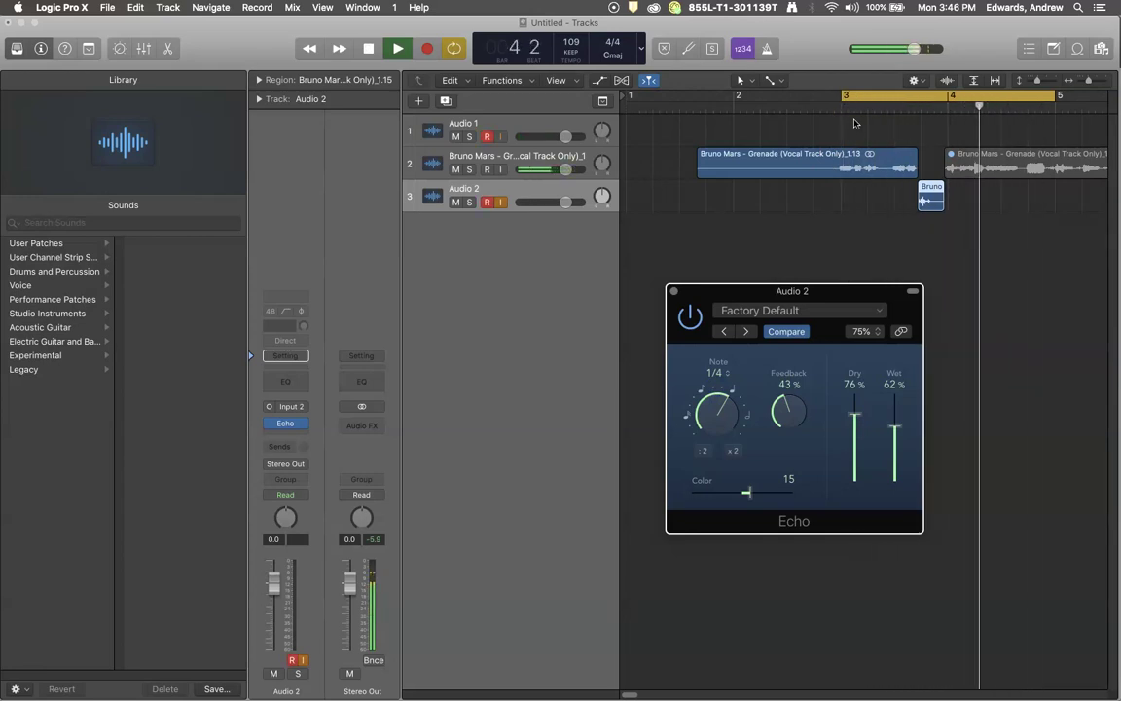
pyautogui.press('space')
pyautogui.moveTo(1056, 95); pyautogui.dragTo(1040, 113)
# - Set the Echo's Color to -61 and replay the cycle twice to compare
pyautogui.moveTo(746, 492); pyautogui.dragTo(748, 494)
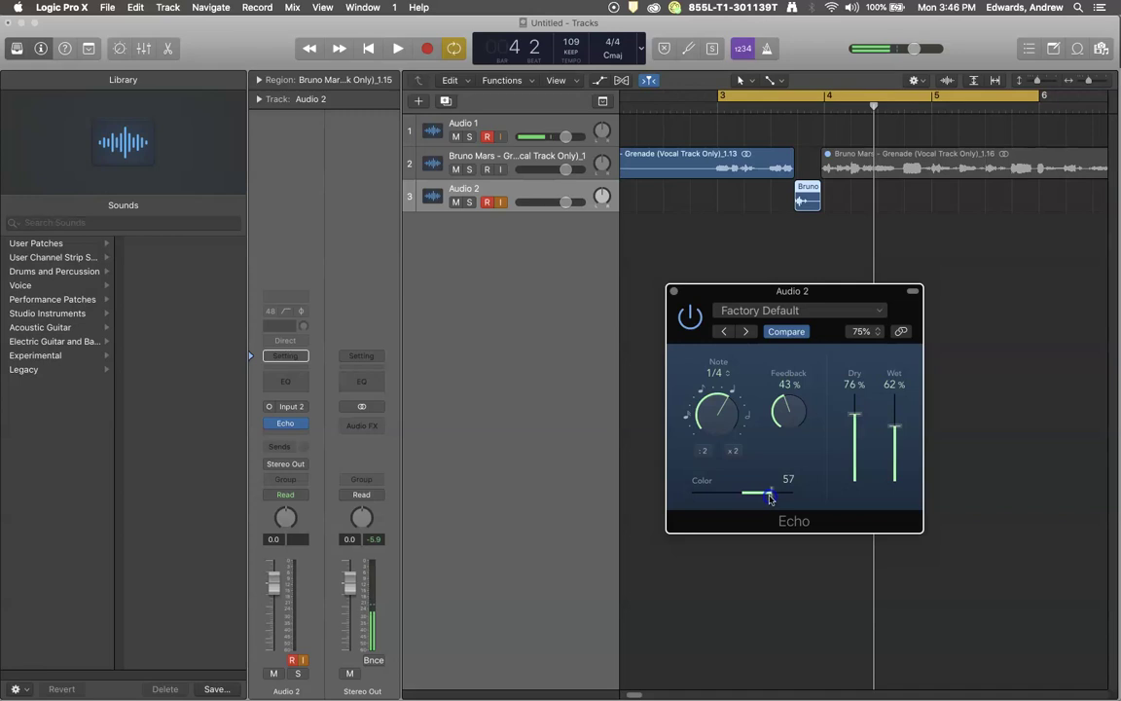
pyautogui.press('space')
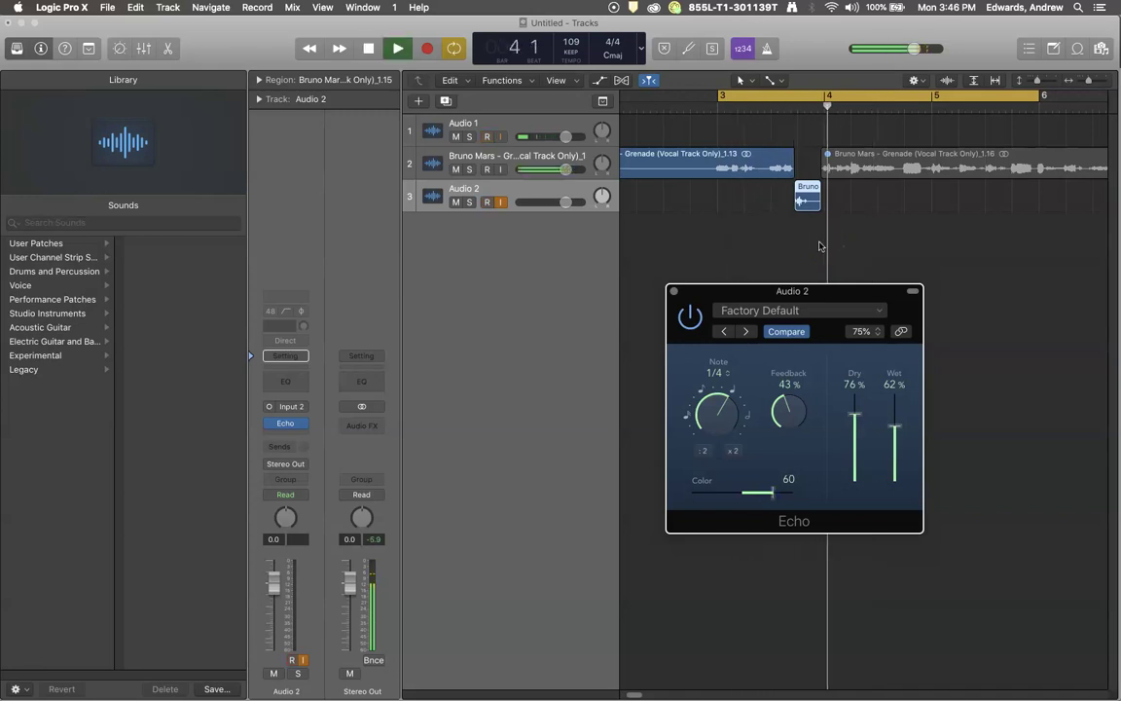
pyautogui.press('space')
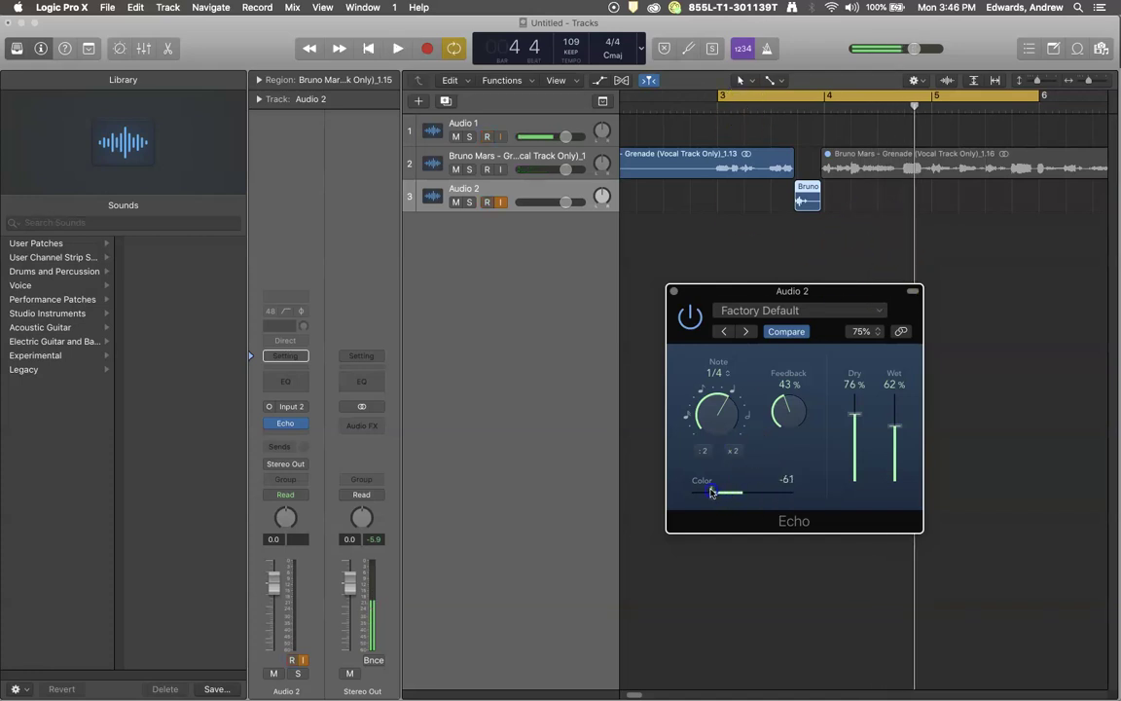
pyautogui.press('space')
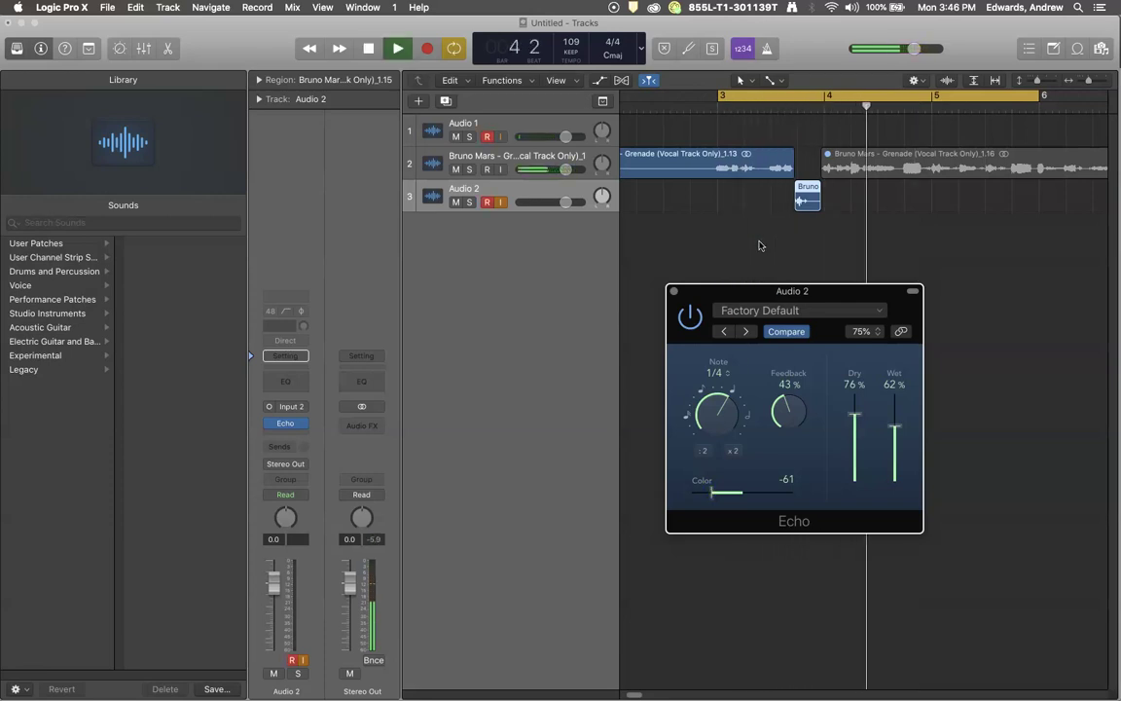
pyautogui.press('space')
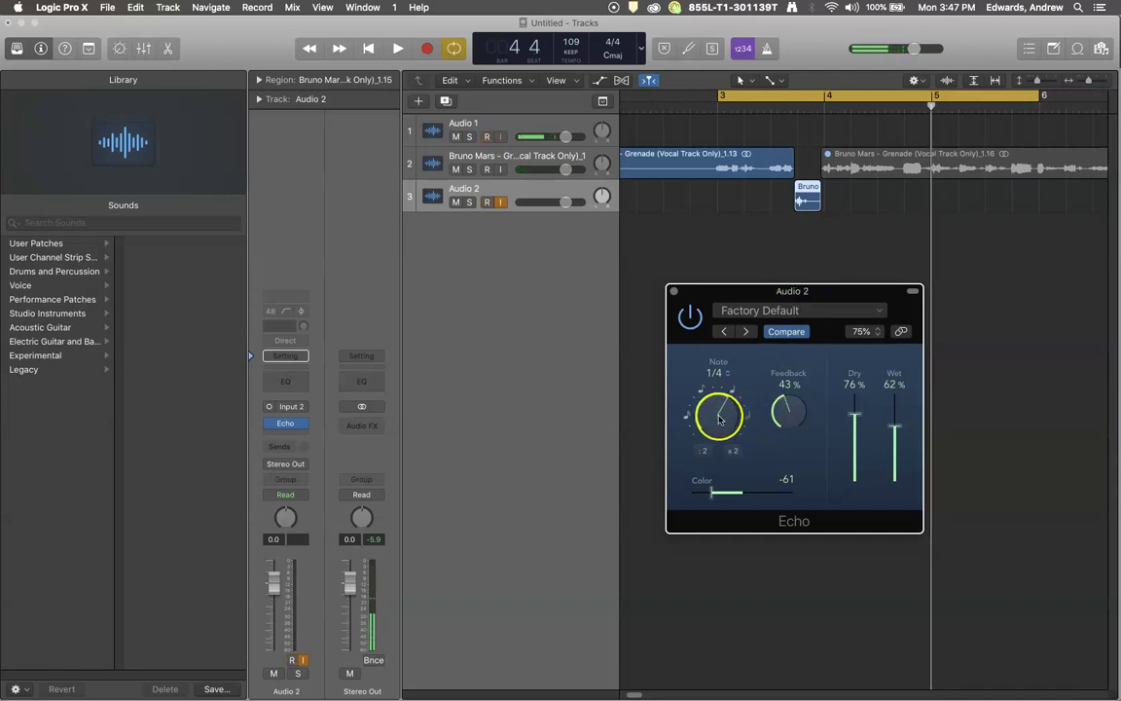
# - Replay from bar 3 while setting the Echo note to 1/8 and feedback to 71%
pyautogui.click(721, 109)
pyautogui.press('space')
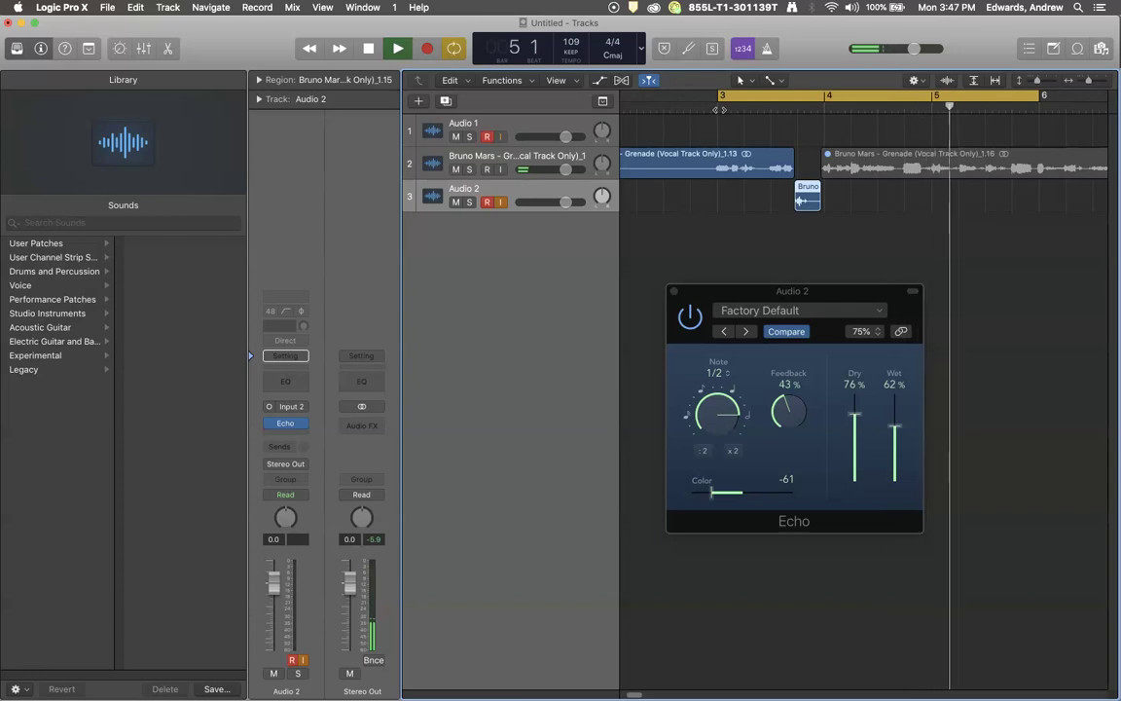
pyautogui.press('space')
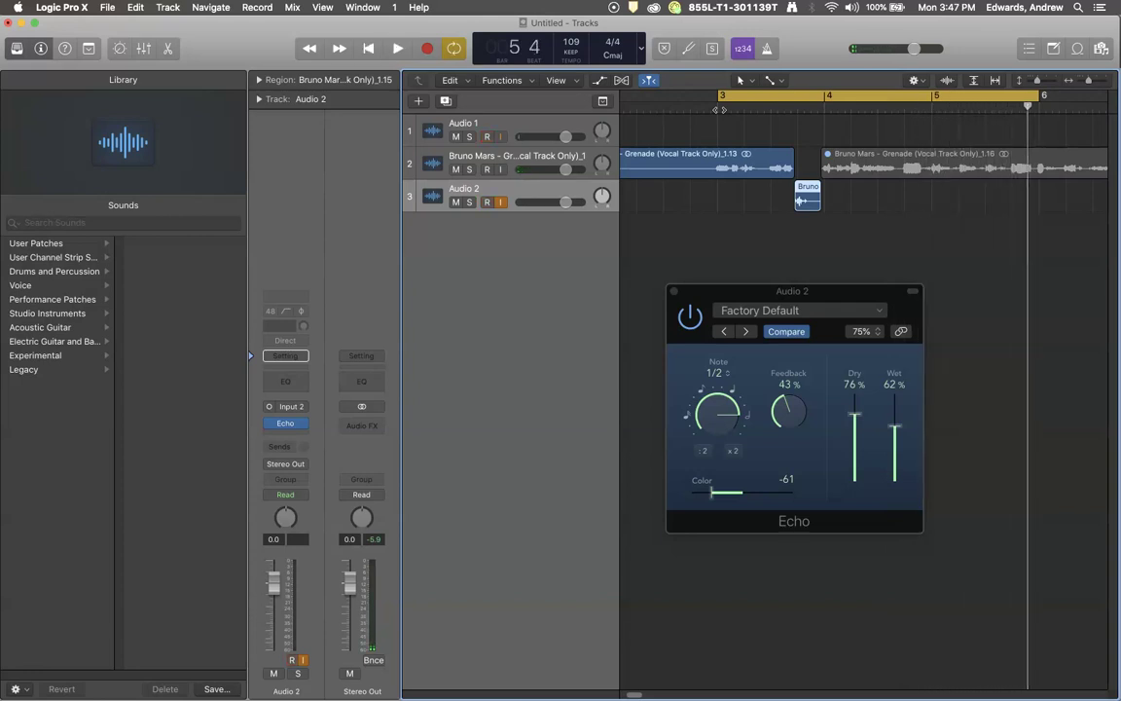
pyautogui.click(714, 405)
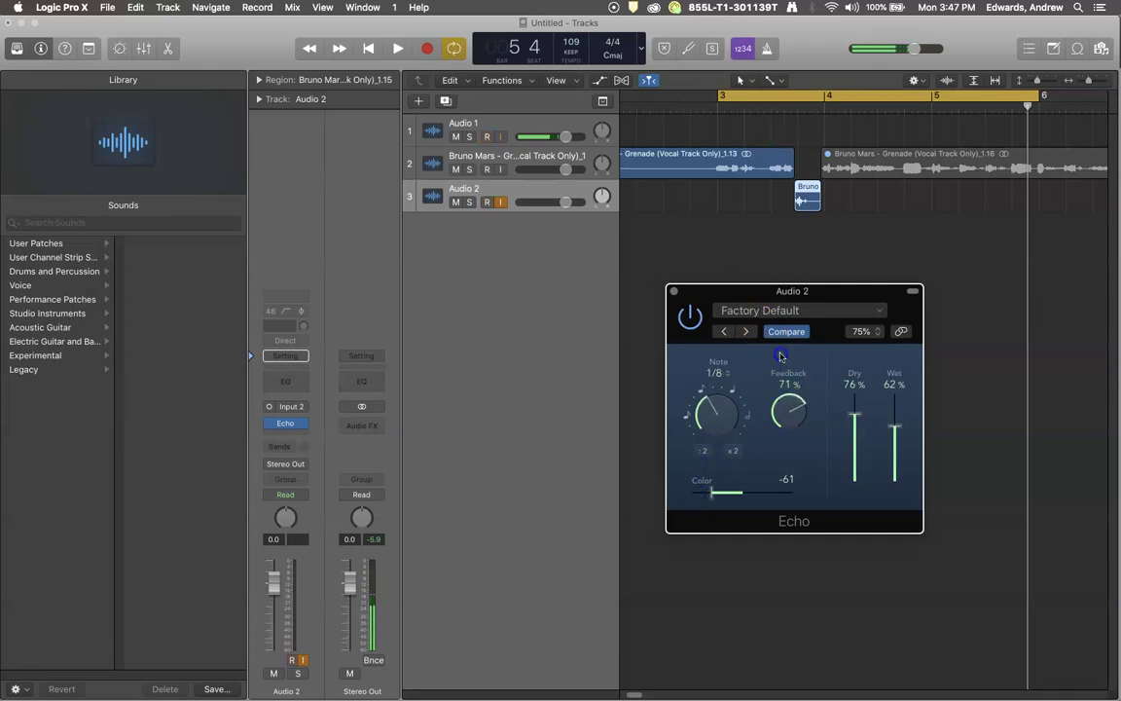
pyautogui.doubleClick(718, 111)
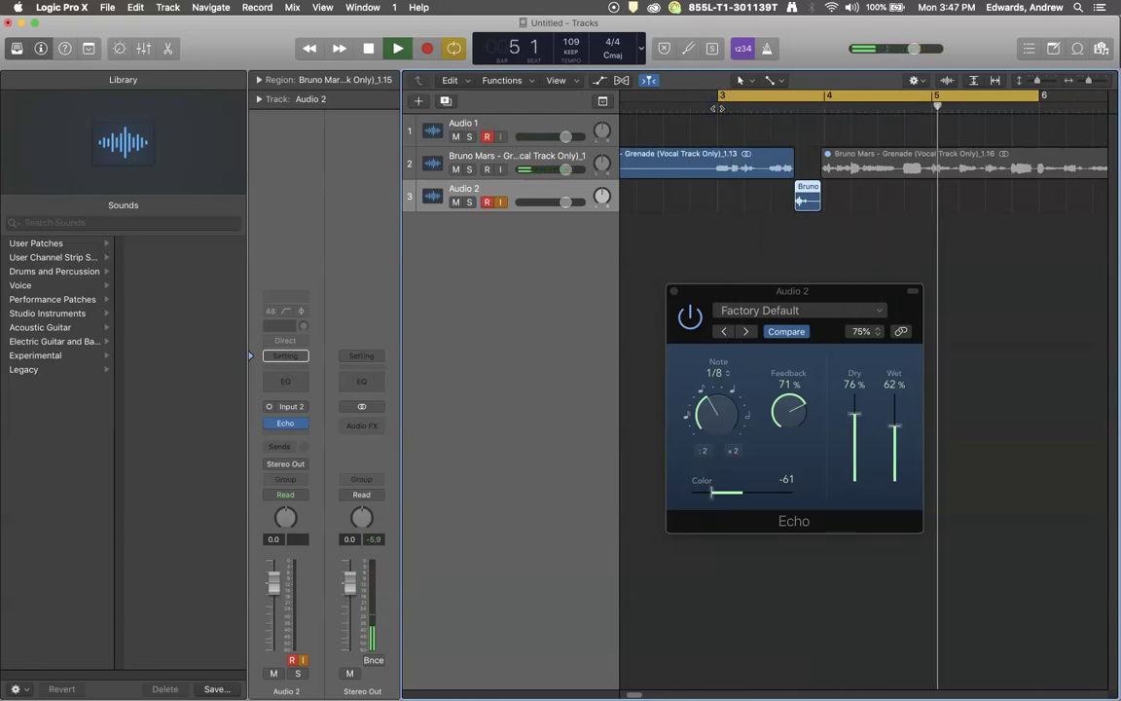
pyautogui.press('space')
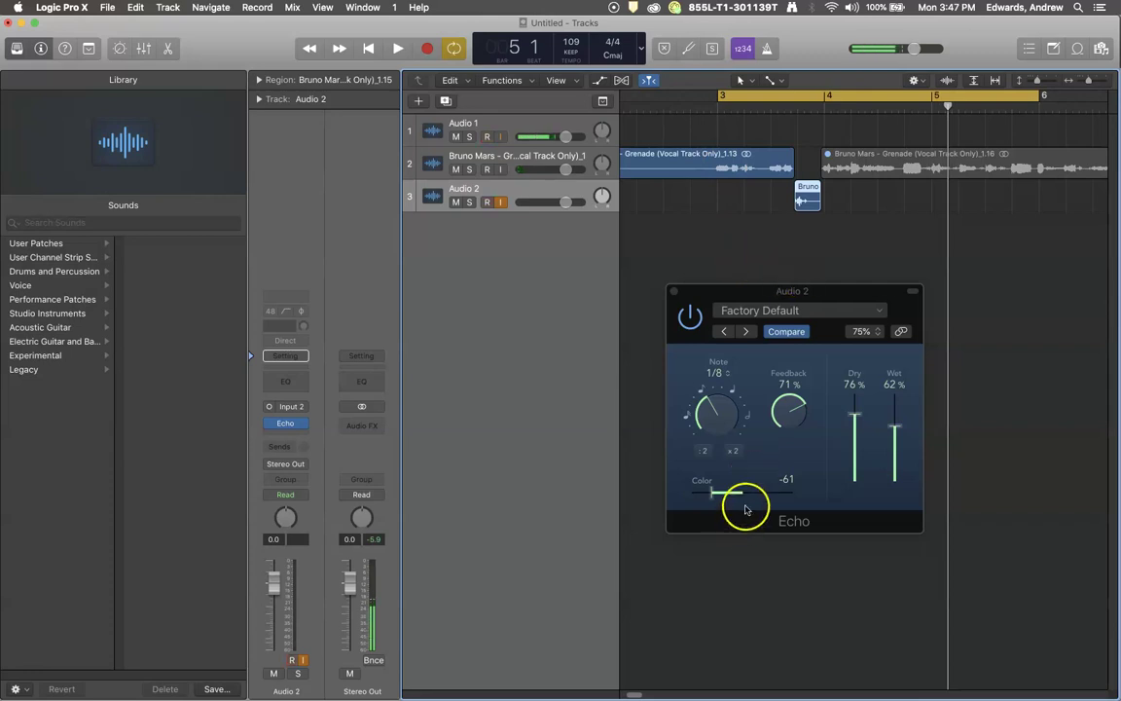
pyautogui.moveTo(735, 386); pyautogui.dragTo(725, 373)
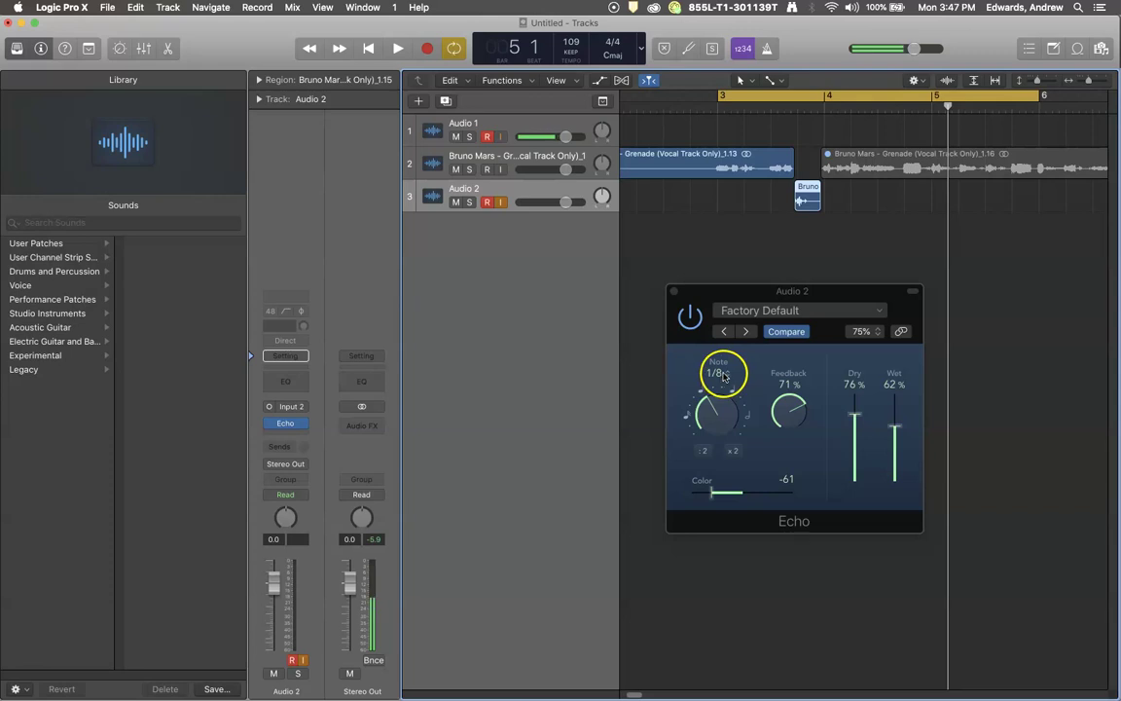
pyautogui.click(723, 376)
pyautogui.click(744, 375)
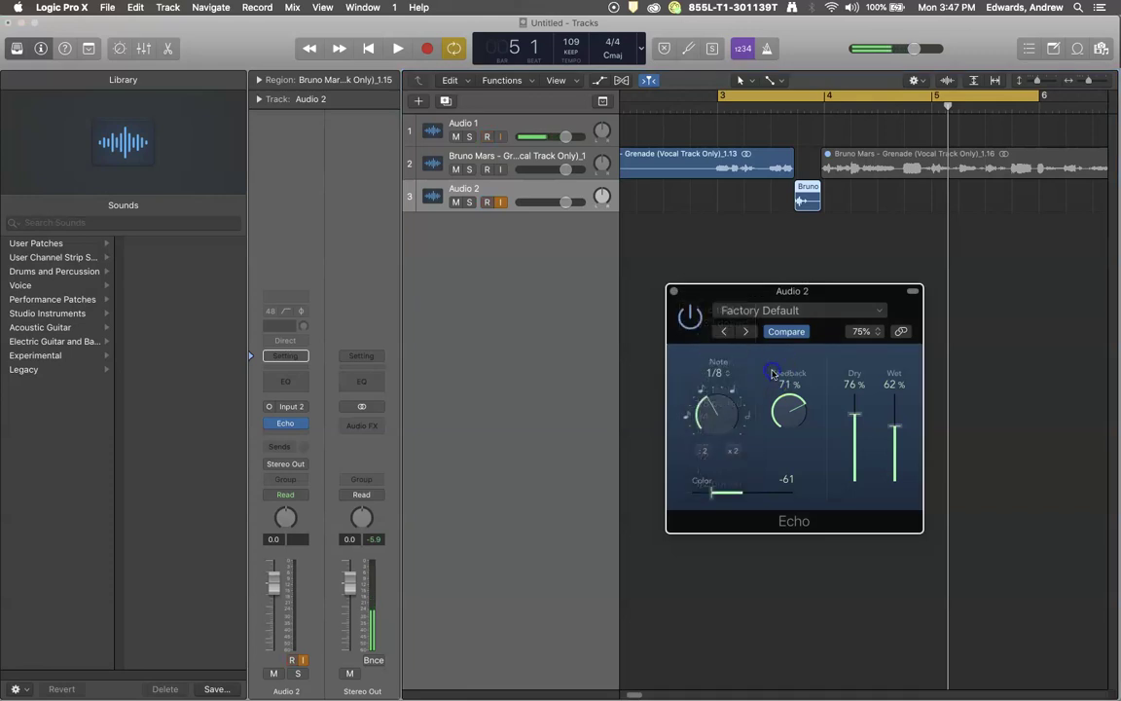
pyautogui.click(721, 374)
pyautogui.click(725, 375)
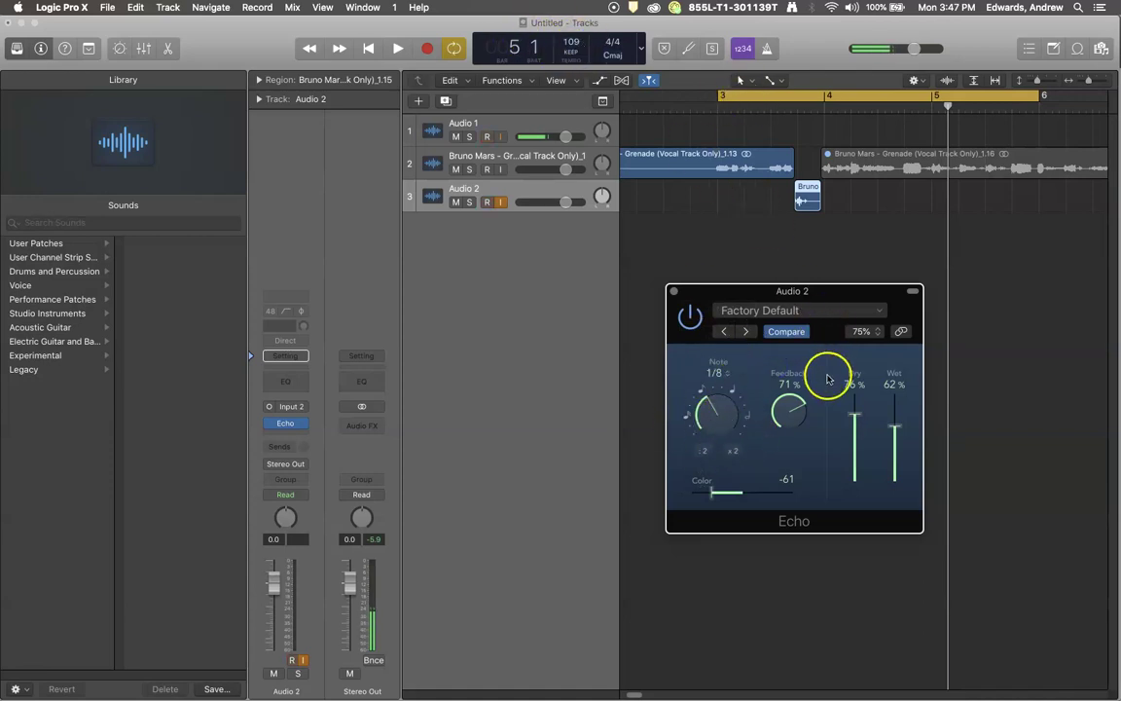
pyautogui.moveTo(801, 348); pyautogui.dragTo(803, 394)
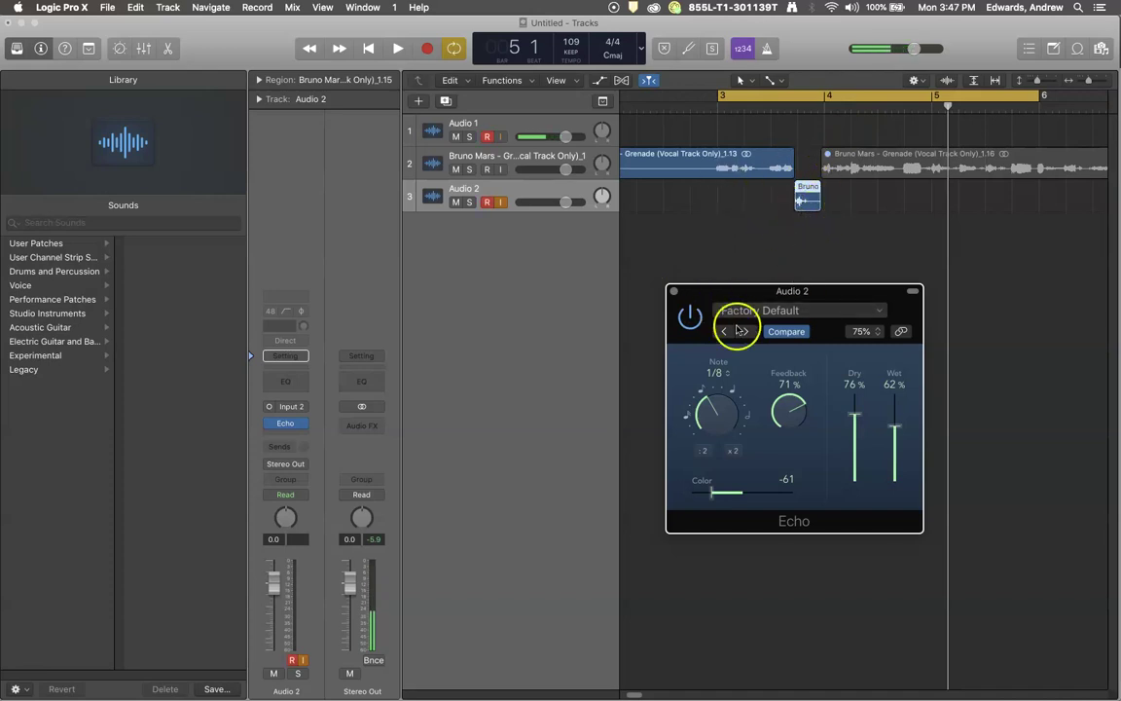
# - Close the Echo plug-in window with its top-left close button
pyautogui.click(673, 292)
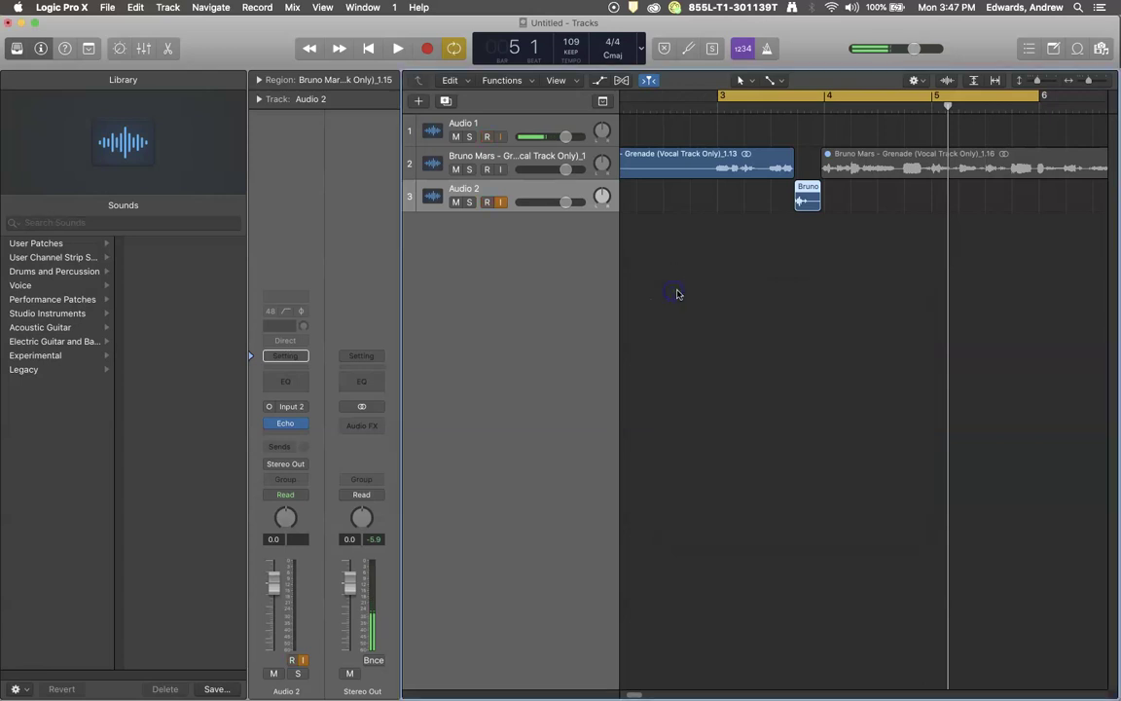